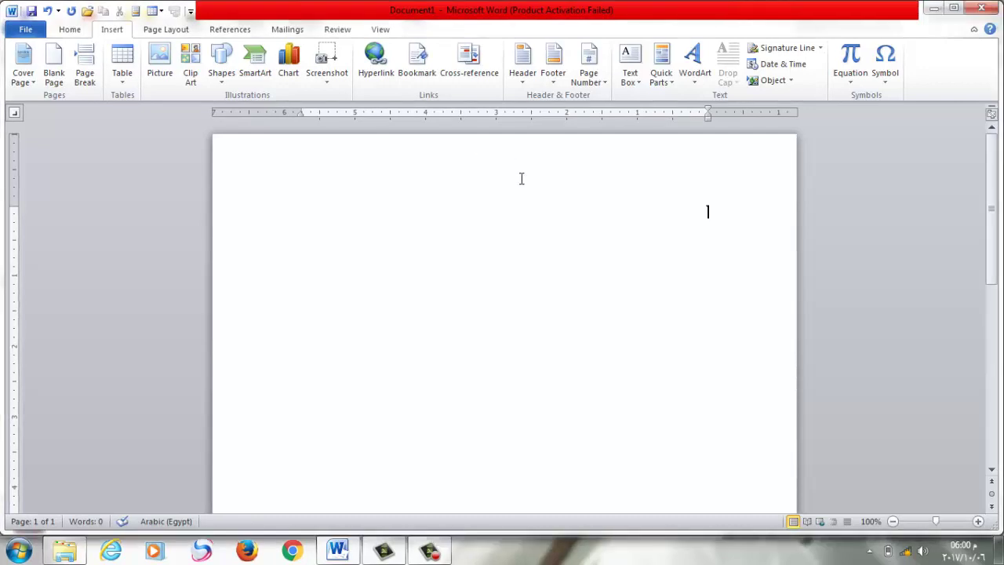
Step: Type the Arabic heading 'جامعة القاهرة' at the top of page 1
key("alt+shift")
type("حم")
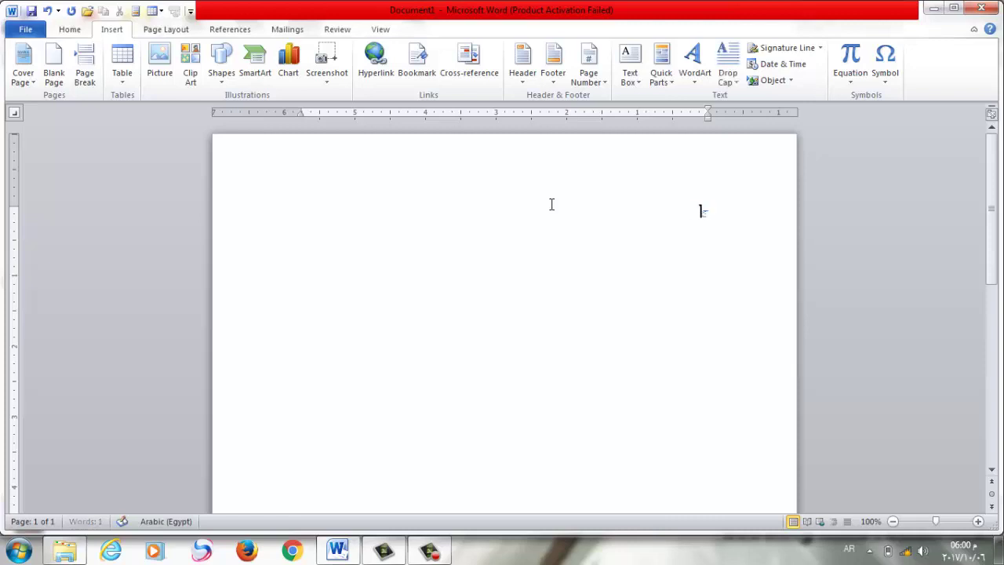
type("ا")
key("BackSpace")
key("BackSpace")
type("امهة ")
type("القاهر")
type("ة")
scroll(998, 262, "down", 2)
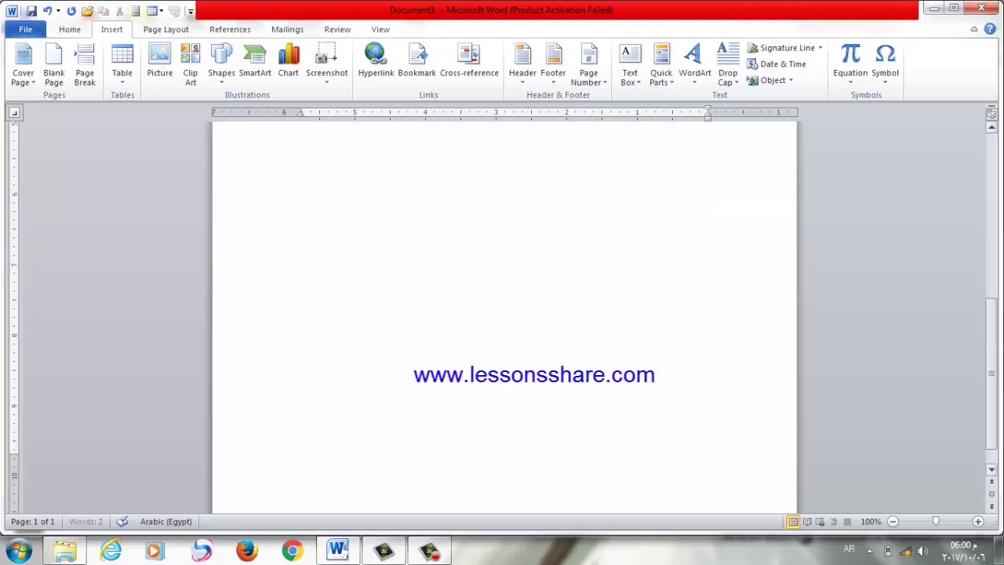
Step: Switch back to English and add two page breaks so the document has three pages
key("alt+shift")
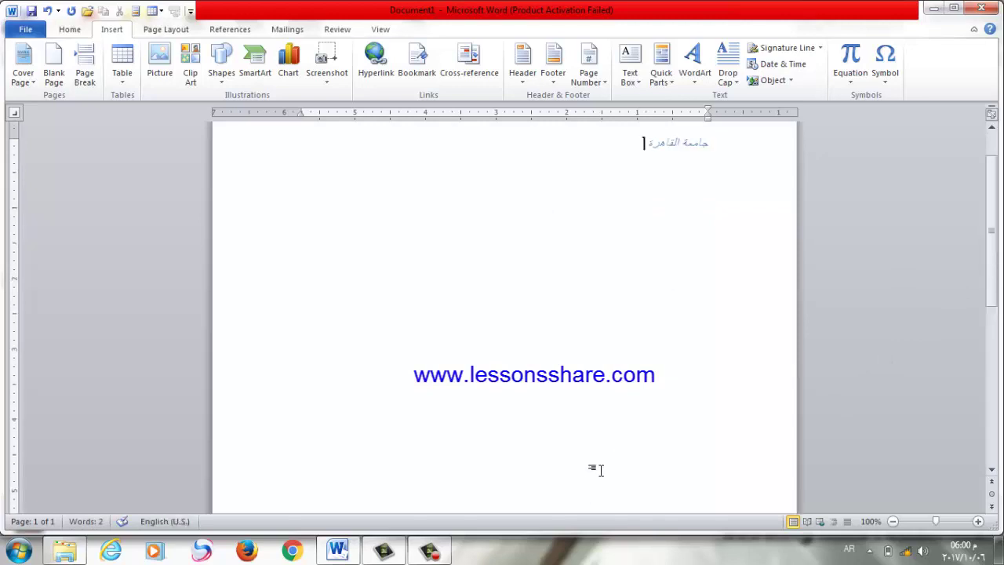
key("ctrl+Return")
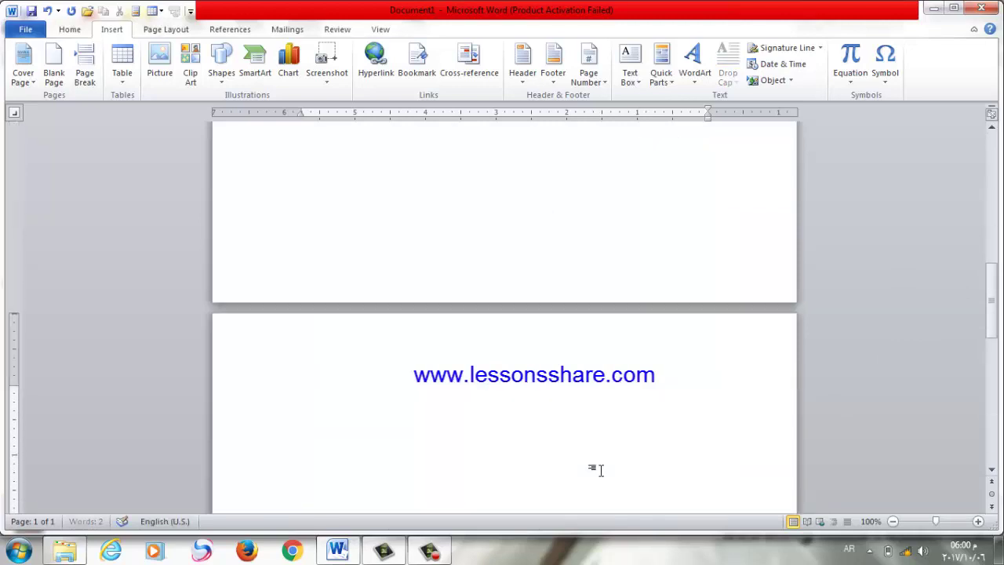
key("ctrl+Return")
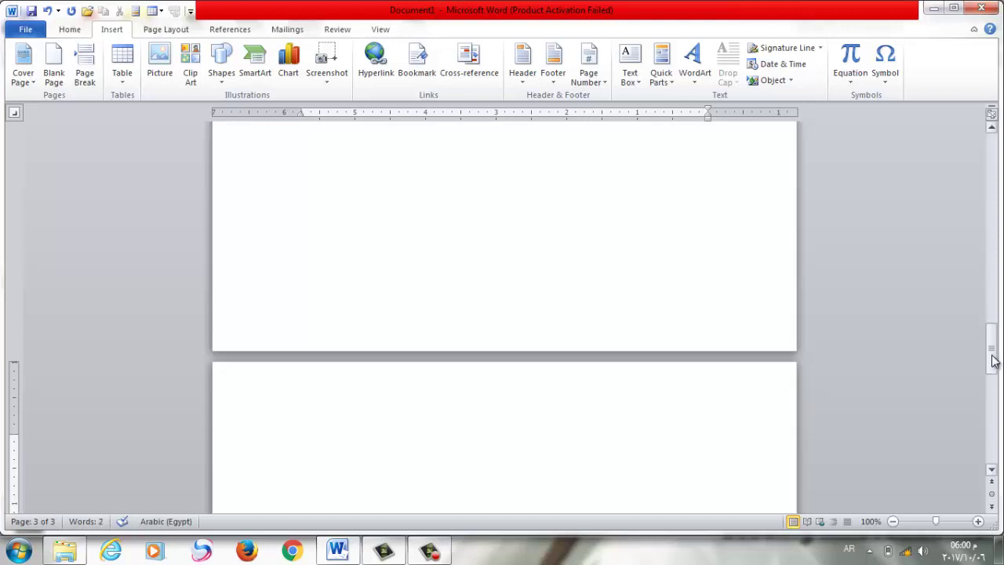
left_click_drag(992, 353, 999, 130)
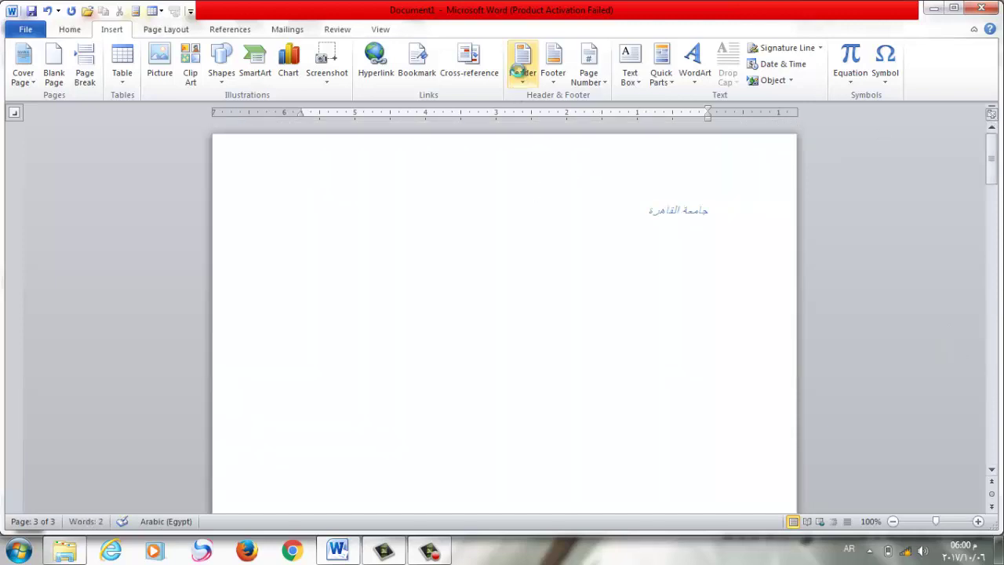
Step: Open the page header for editing and begin typing the Arabic university name there
left_click(518, 71)
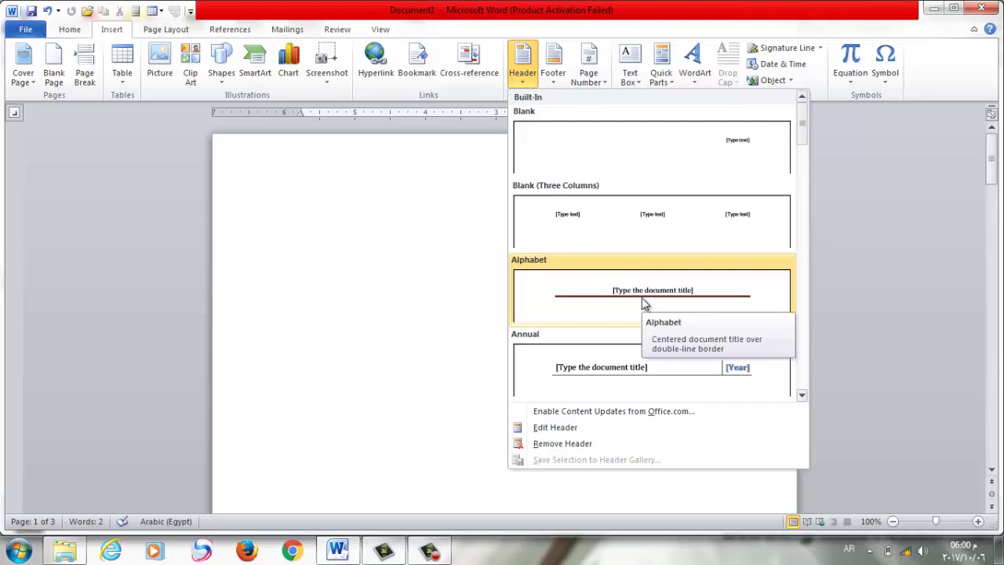
left_click(575, 427)
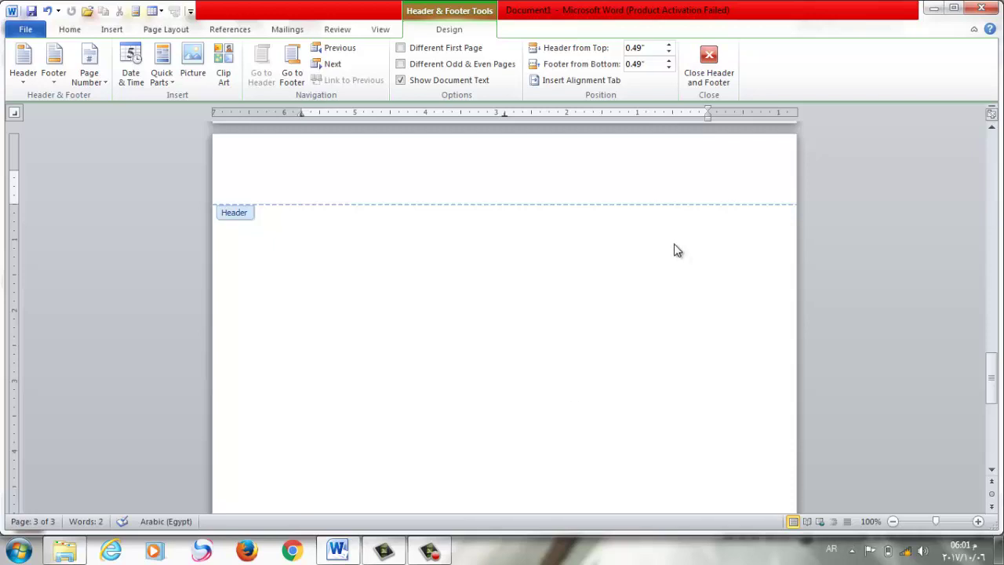
type("1")
key("ctrl+z")
type("حج")
type("عة ال")
type("قاهرة")
Step: Make the header text 20 pt, centred, red and bold, then return to the body
left_click(720, 179)
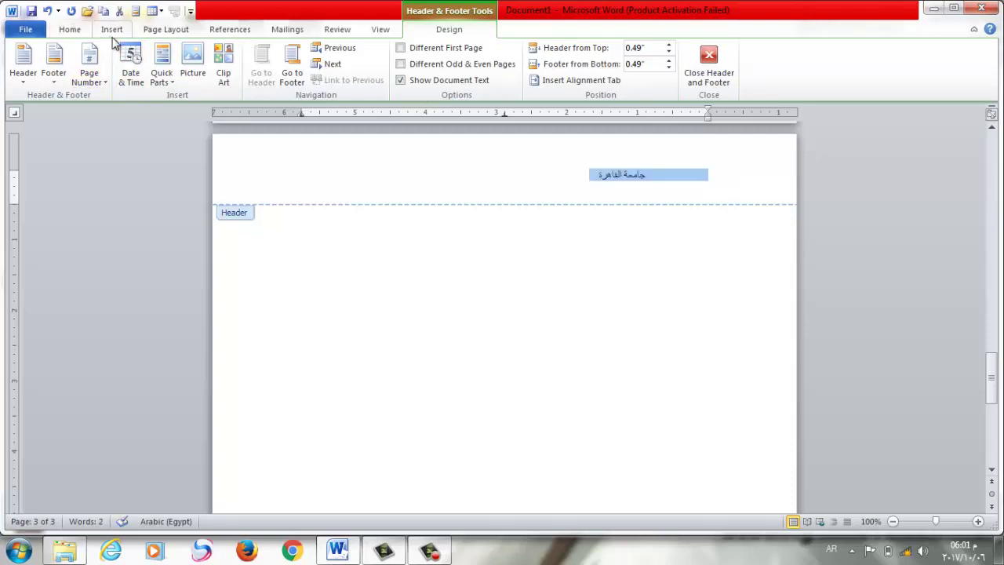
left_click(78, 31)
left_click(232, 53)
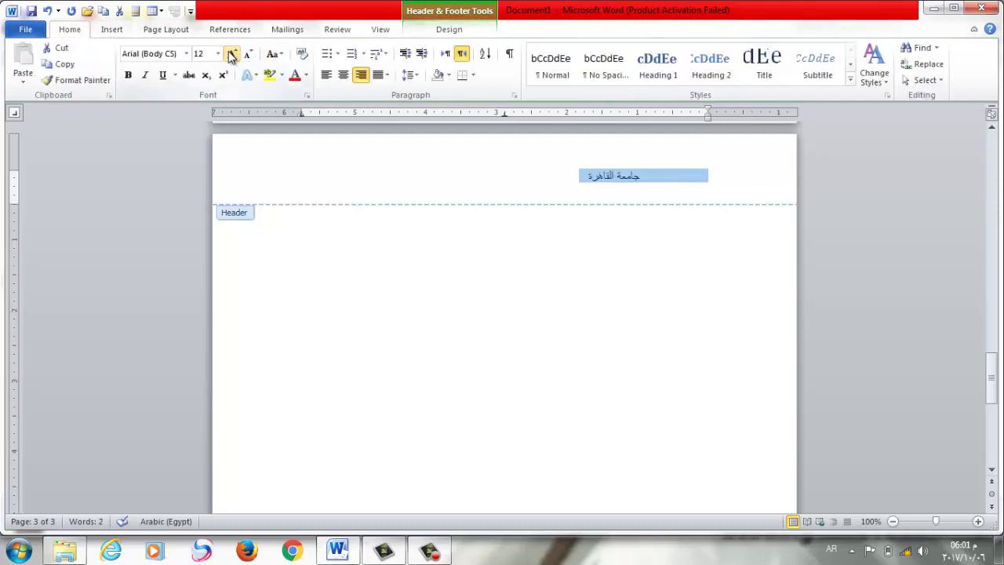
left_click(231, 53)
left_click(232, 53)
left_click(231, 54)
left_click(232, 53)
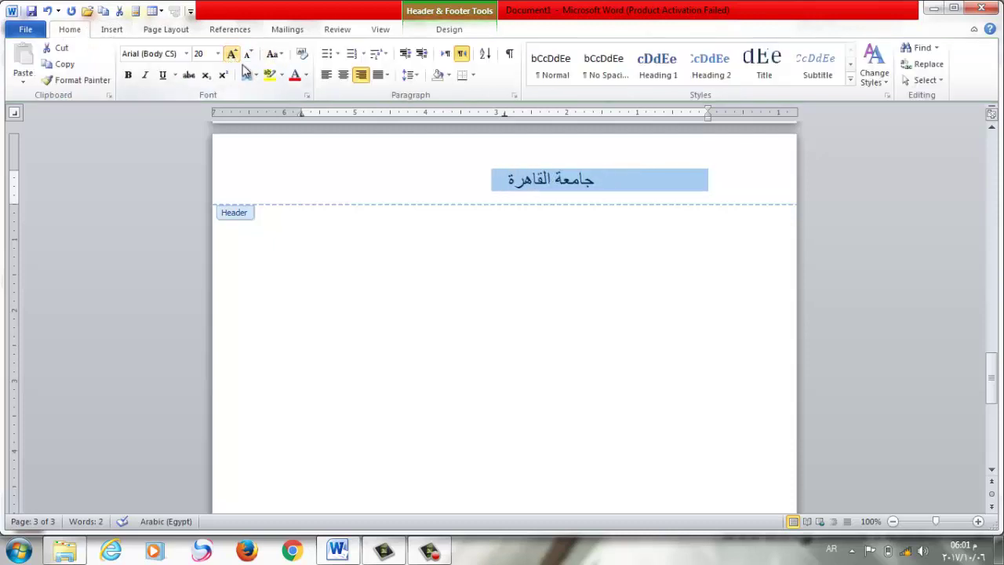
left_click(342, 74)
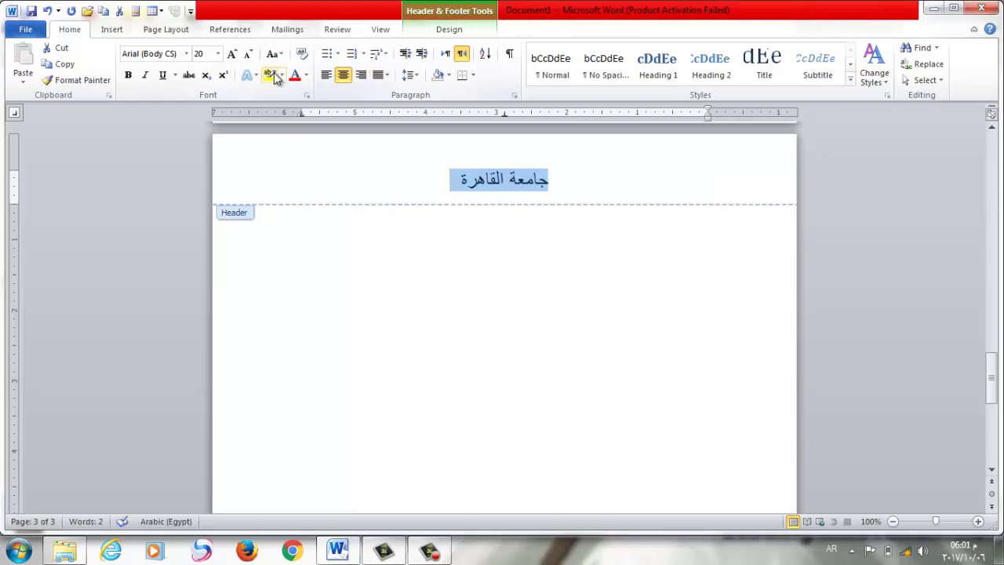
left_click(306, 76)
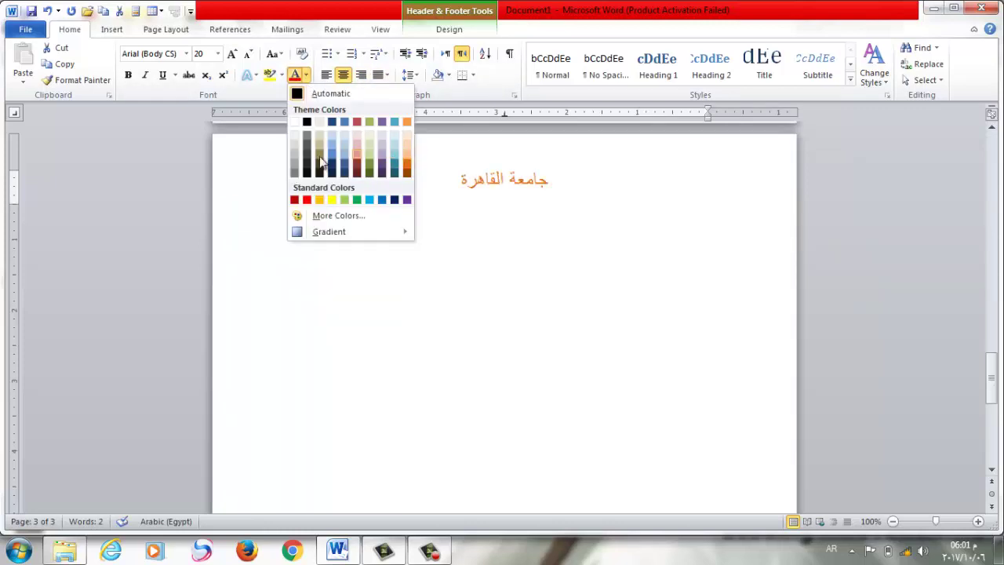
left_click(307, 201)
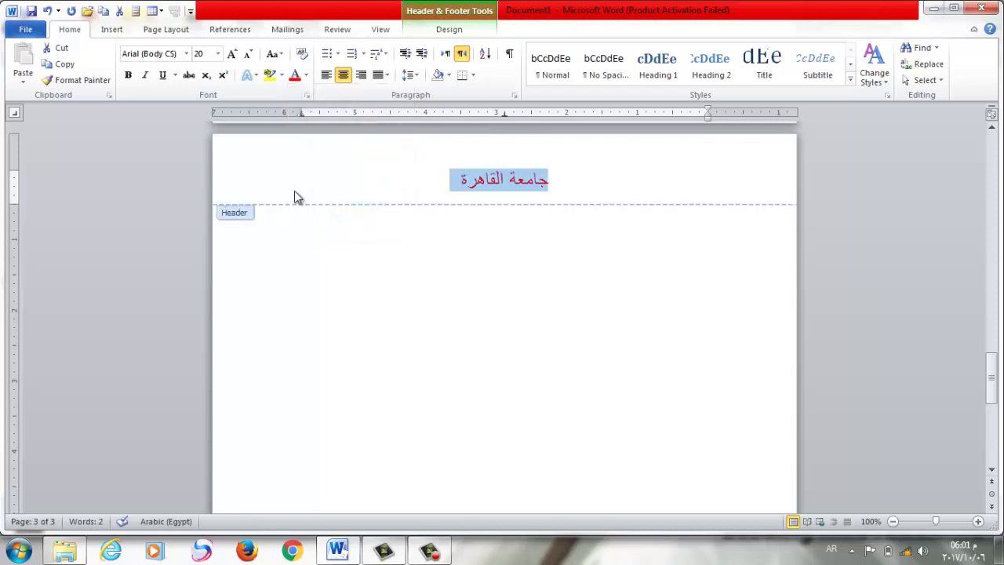
left_click(128, 75)
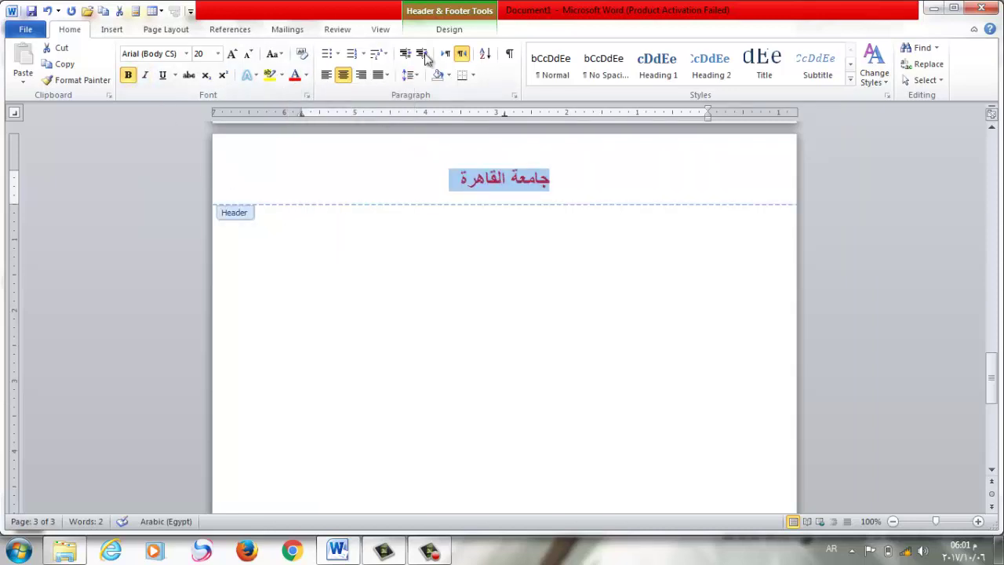
double_click(472, 251)
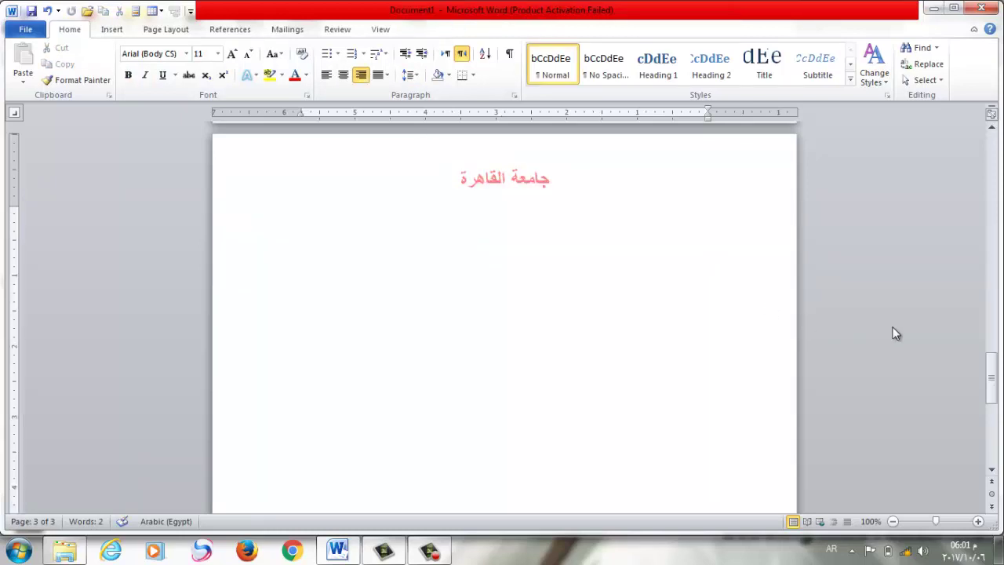
mouse_move(991, 390)
left_mouse_down()
mouse_move(990, 161)
mouse_move(999, 415)
mouse_move(991, 161)
left_mouse_up()
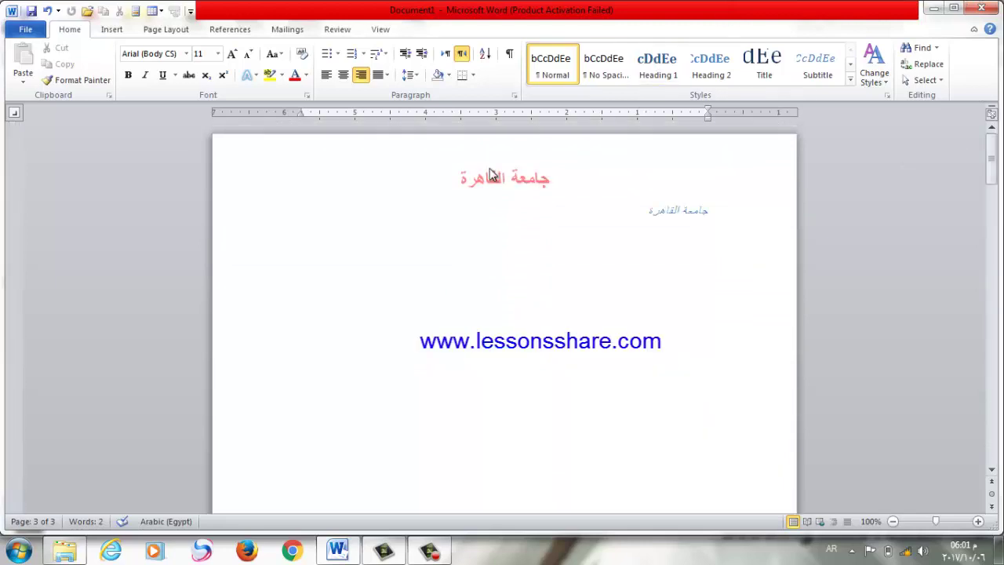
left_click(121, 32)
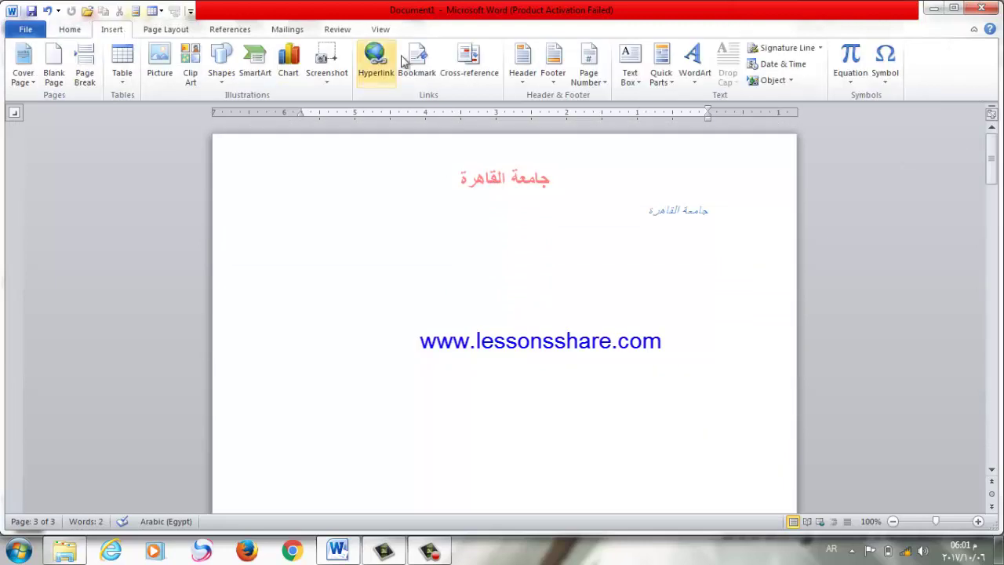
left_click(523, 78)
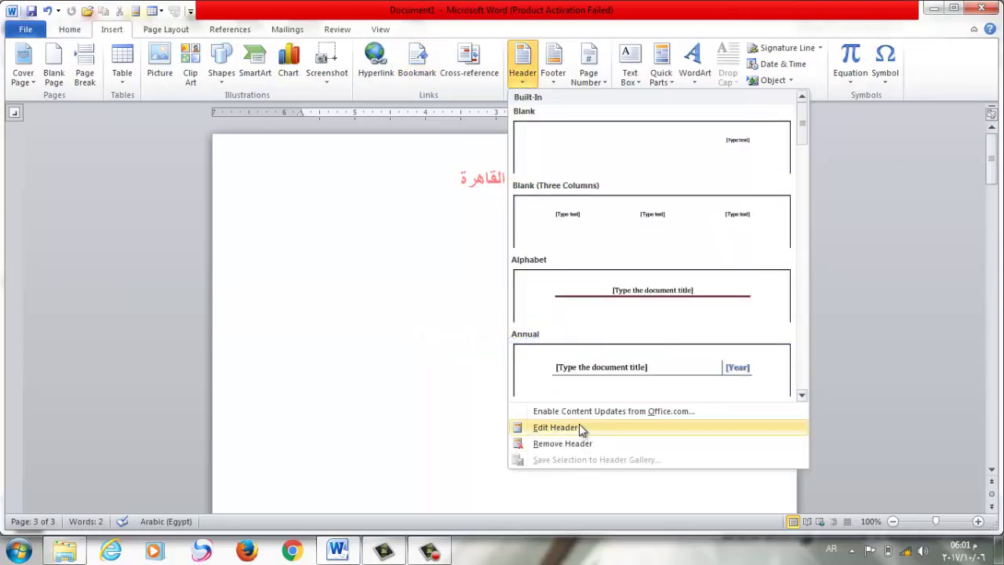
left_click(578, 427)
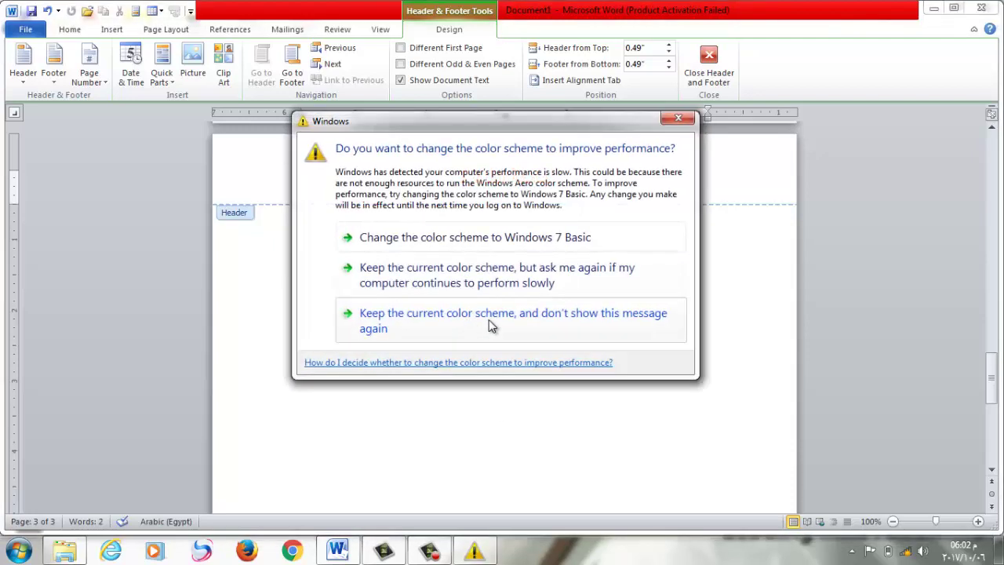
left_click(489, 325)
double_click(582, 273)
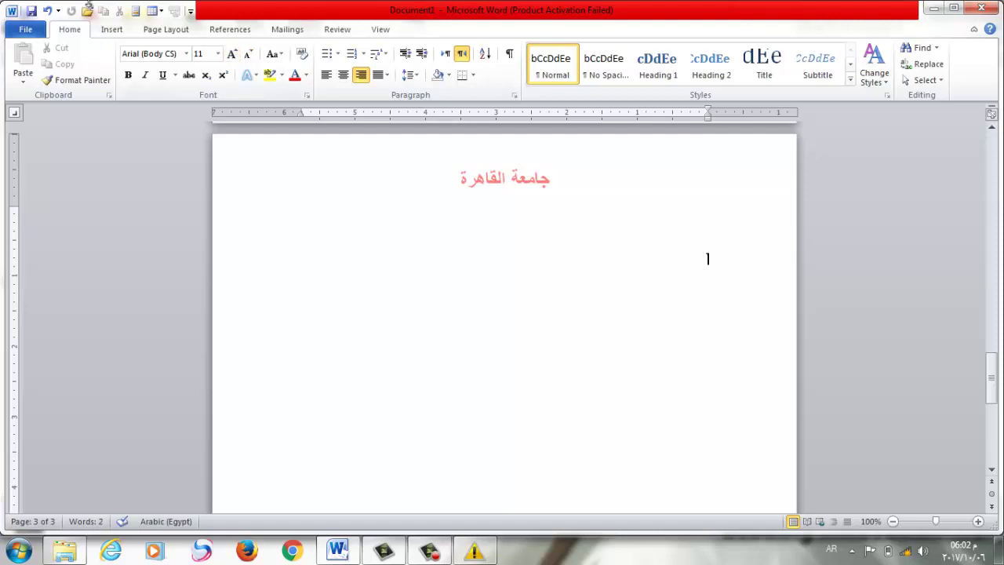
Step: Reopen header editing and place the cursor in the empty page 2 footer
left_click(111, 32)
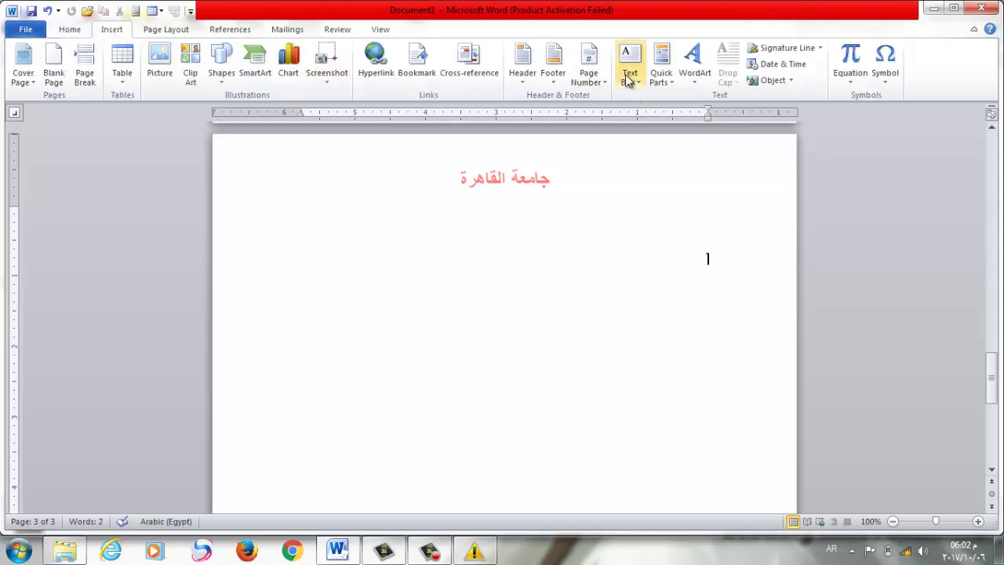
left_click(521, 79)
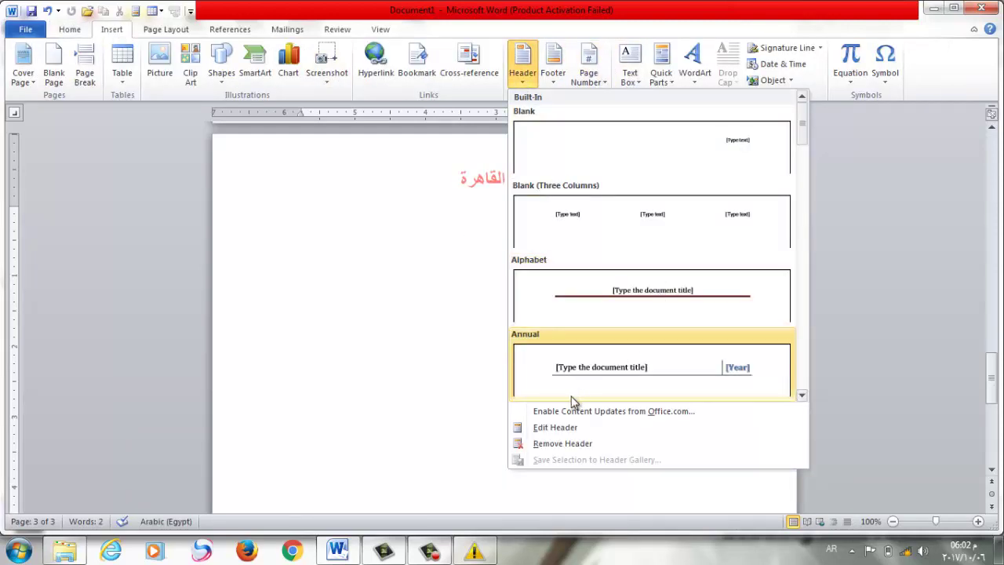
left_click(519, 424)
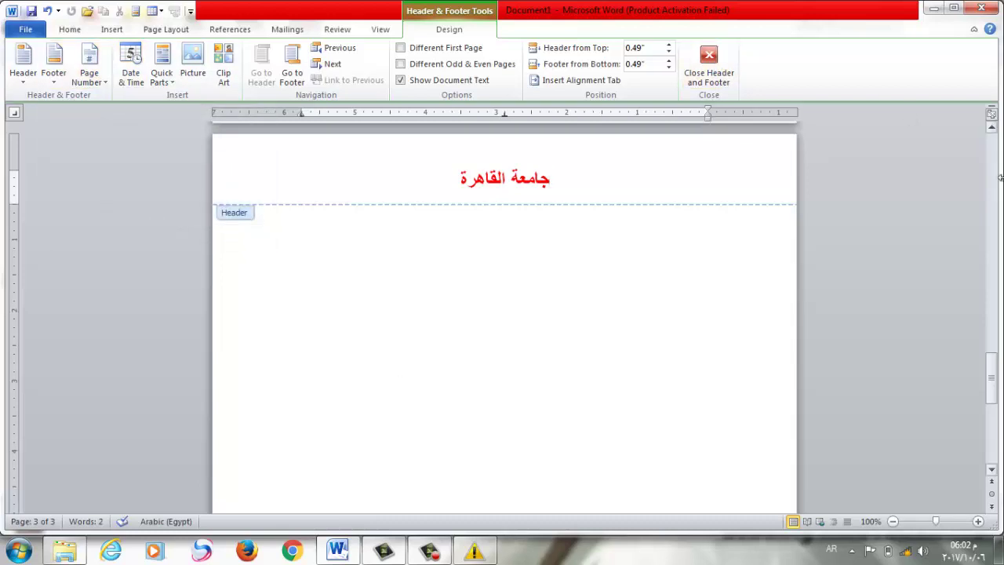
mouse_move(993, 390)
left_mouse_down()
mouse_move(995, 423)
mouse_move(996, 349)
left_mouse_up()
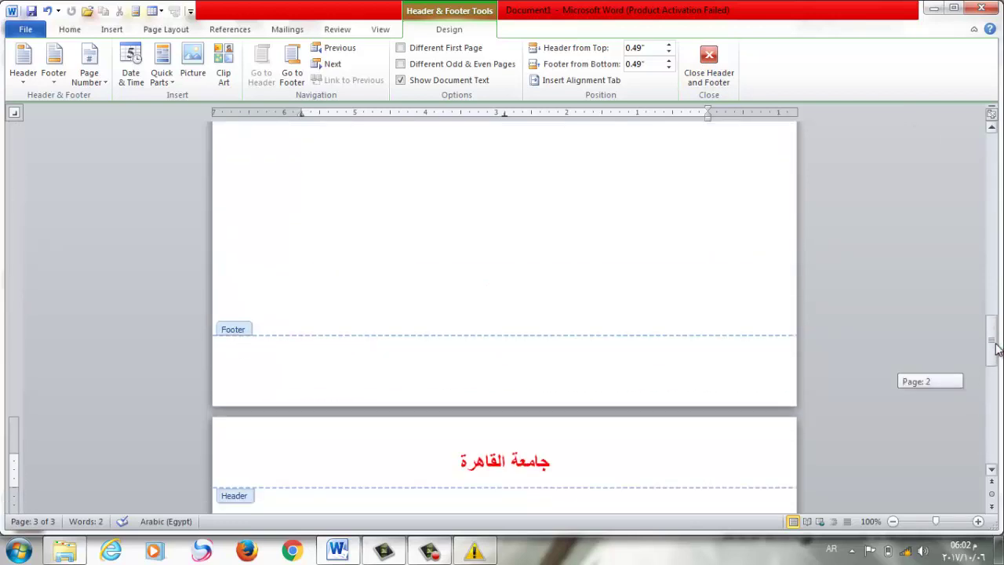
left_click(457, 367)
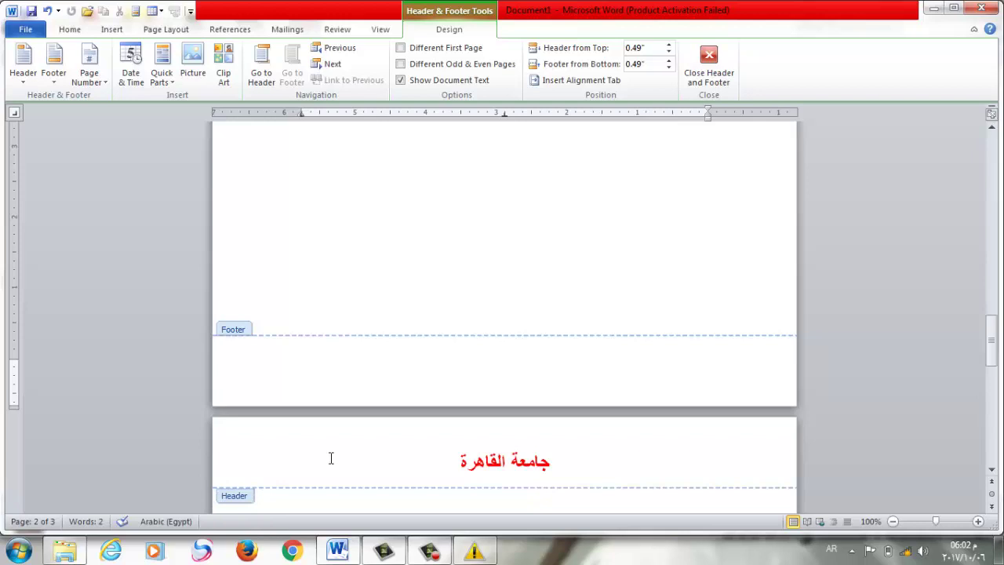
left_click(247, 350)
Step: Add an Accent Bar 1 page number at the bottom of the page 2 footer
left_click(105, 81)
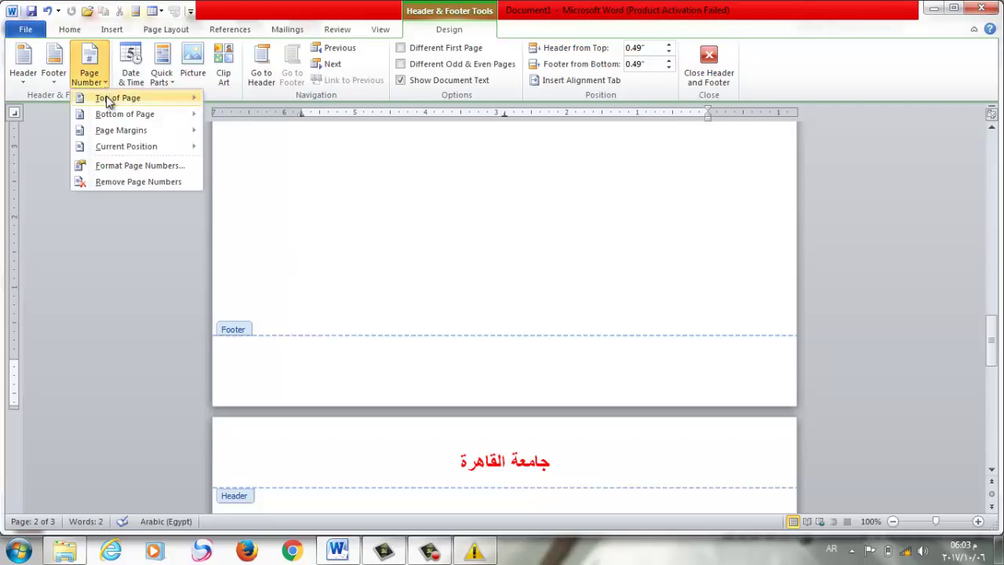
mouse_move(108, 102)
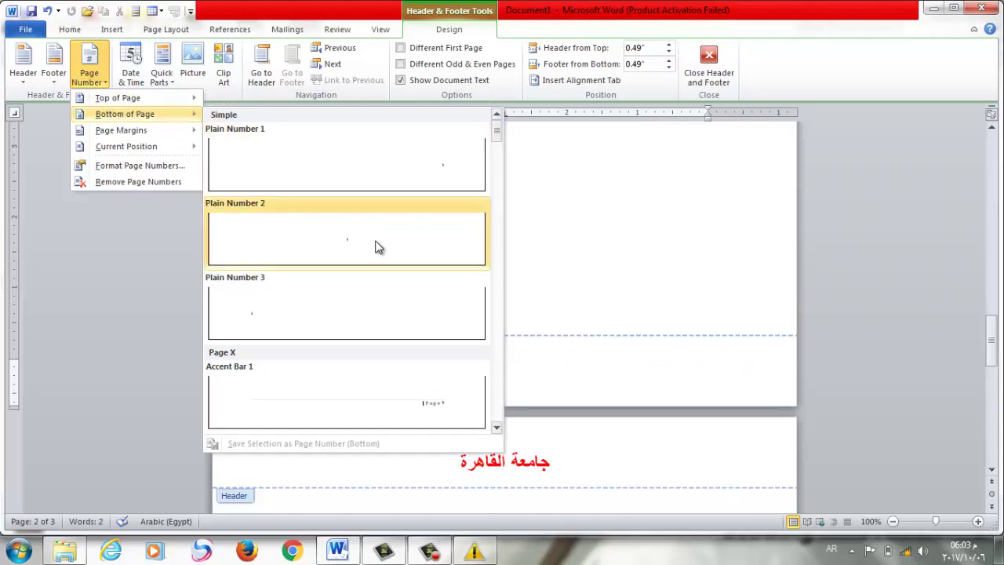
left_click(449, 414)
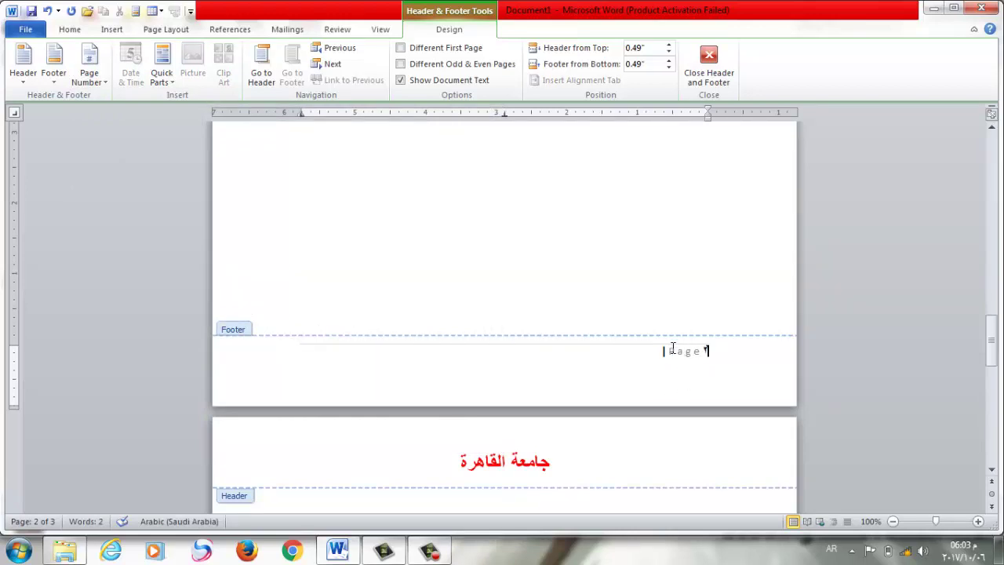
left_click(103, 82)
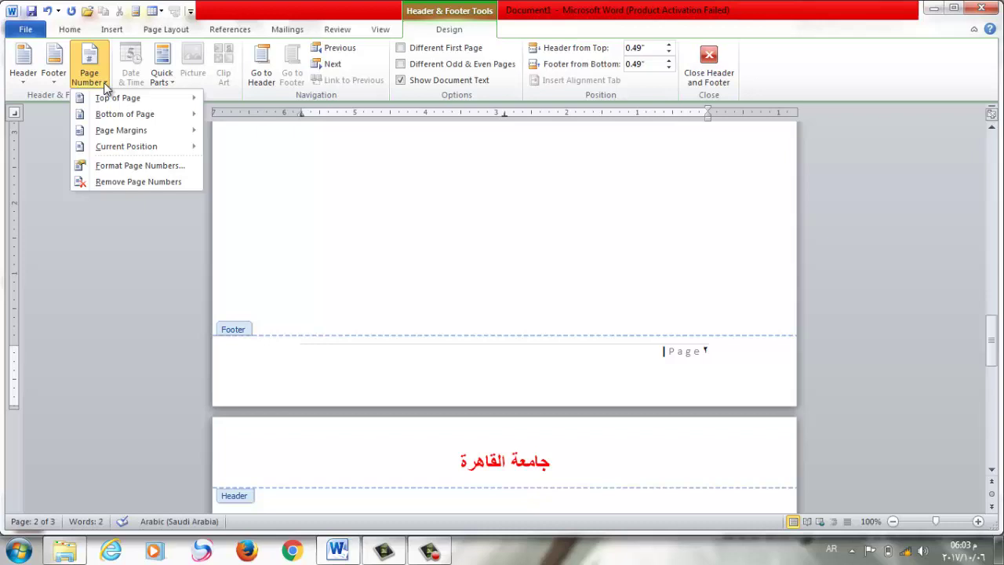
Step: Replace the page number with the date ٢٠١٧/١٠/٠٦ in the first Arabic (Egypt) format
left_click(120, 183)
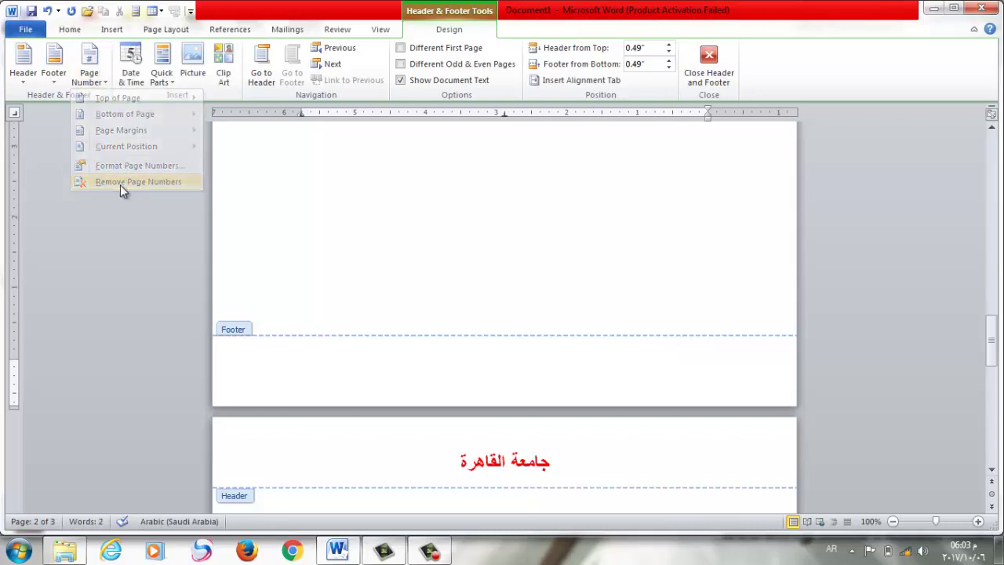
left_click(127, 75)
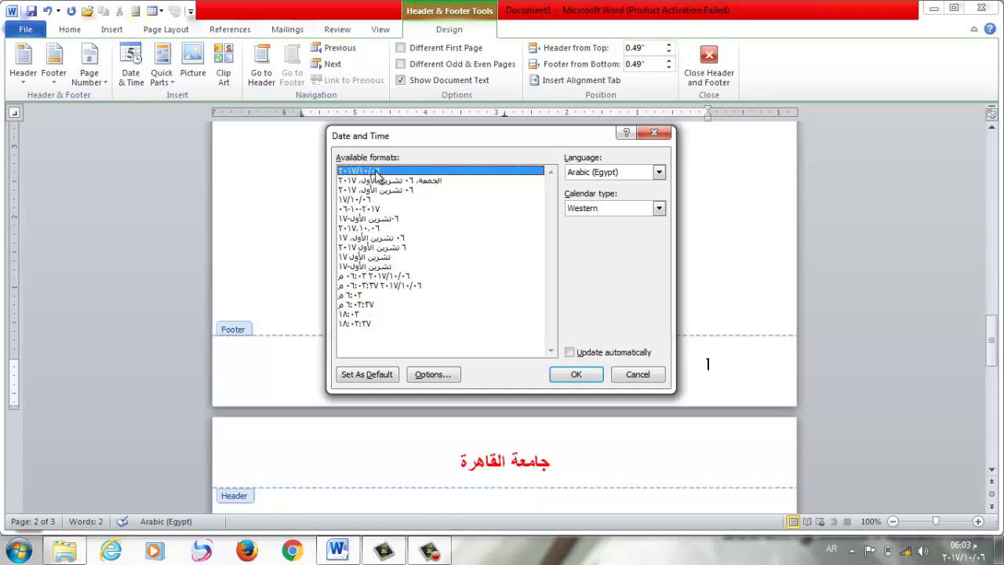
left_click(355, 296)
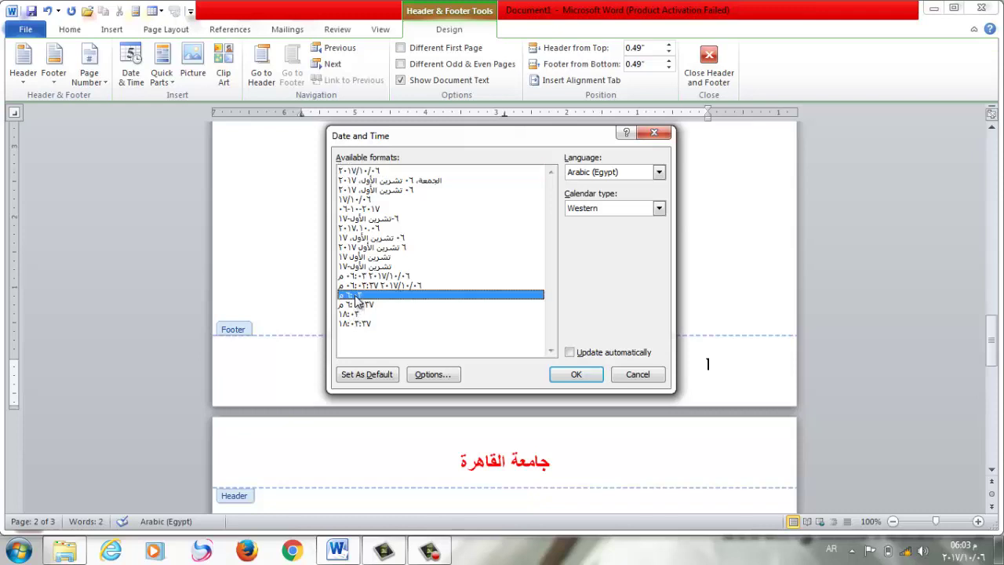
left_click(373, 171)
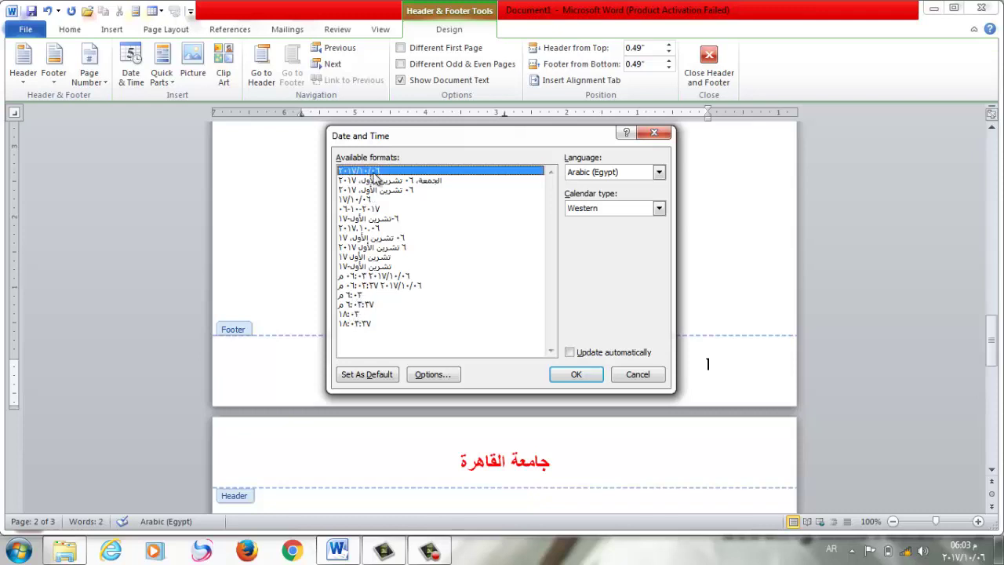
left_click(579, 375)
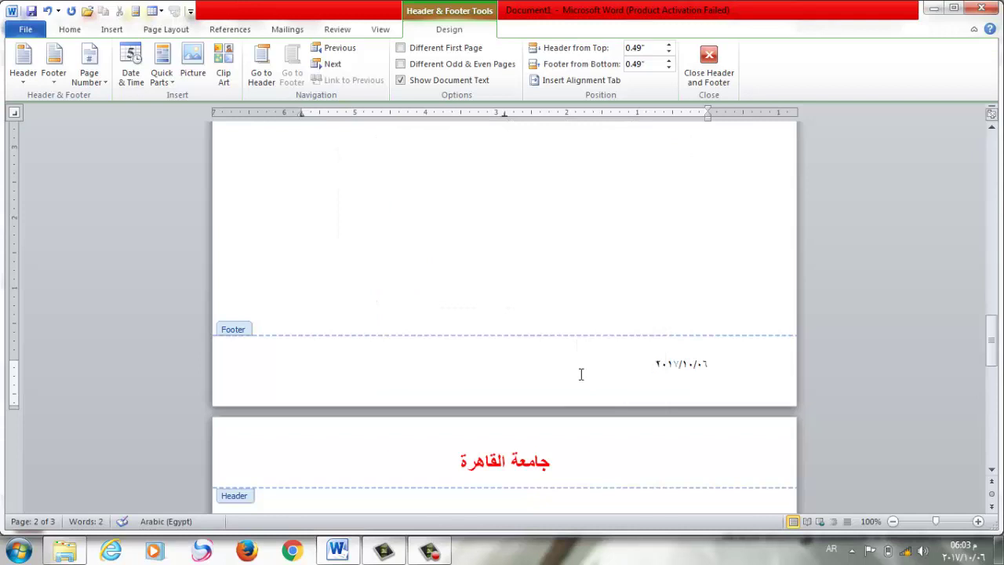
Step: Centre the footer date ٢٠١٧/١٠/٠٦ on the page
left_click(635, 261)
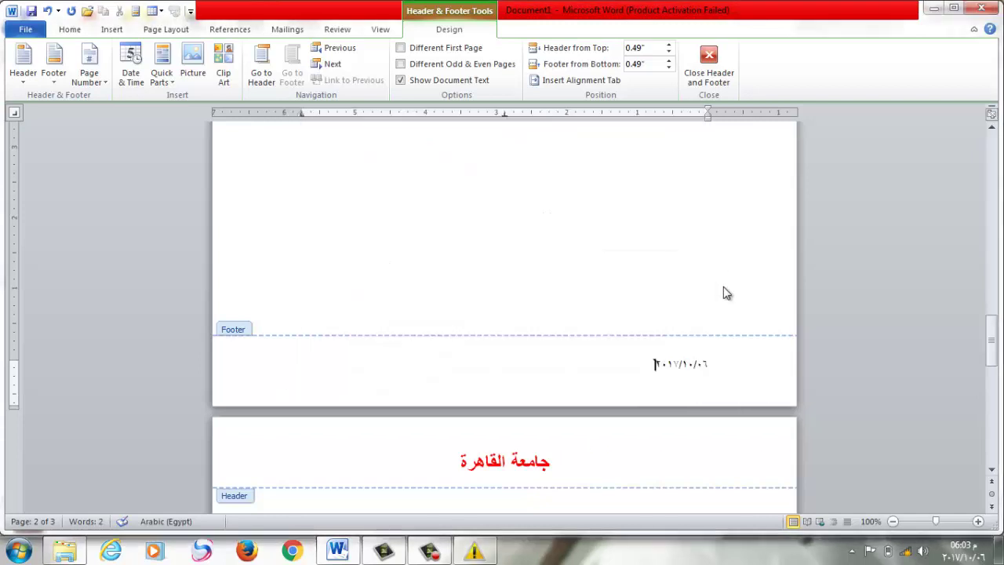
triple_click(709, 369)
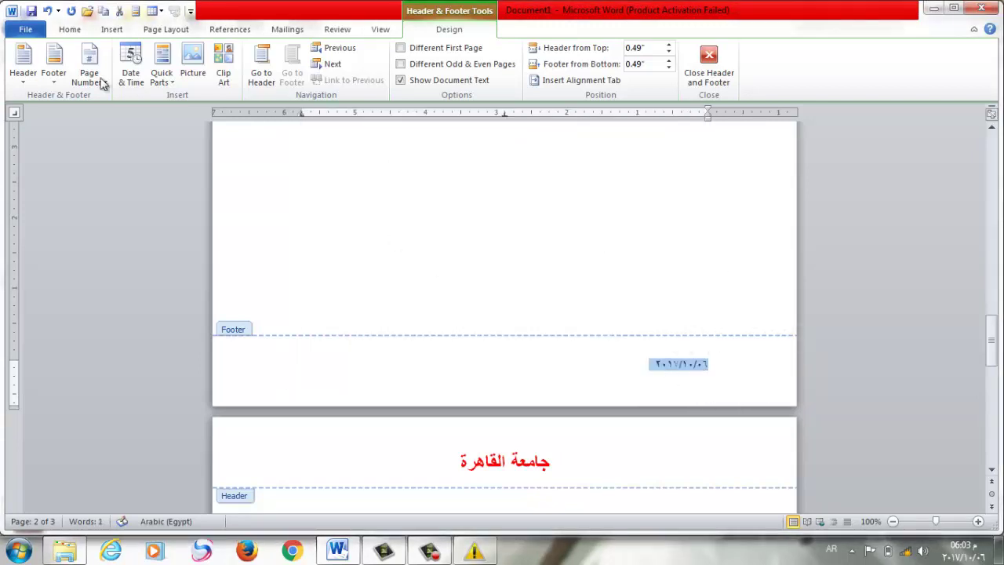
left_click(69, 29)
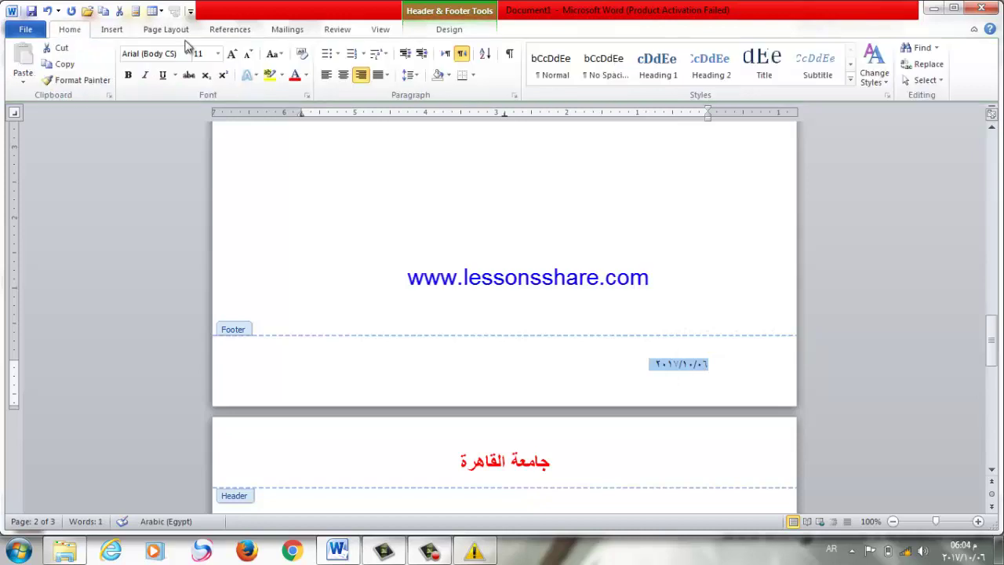
left_click(328, 81)
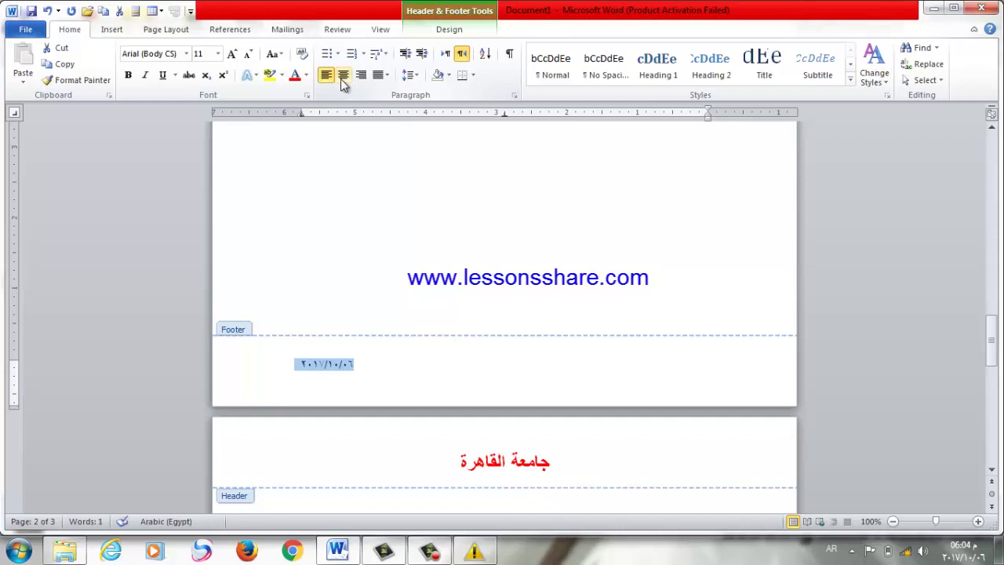
left_click(340, 79)
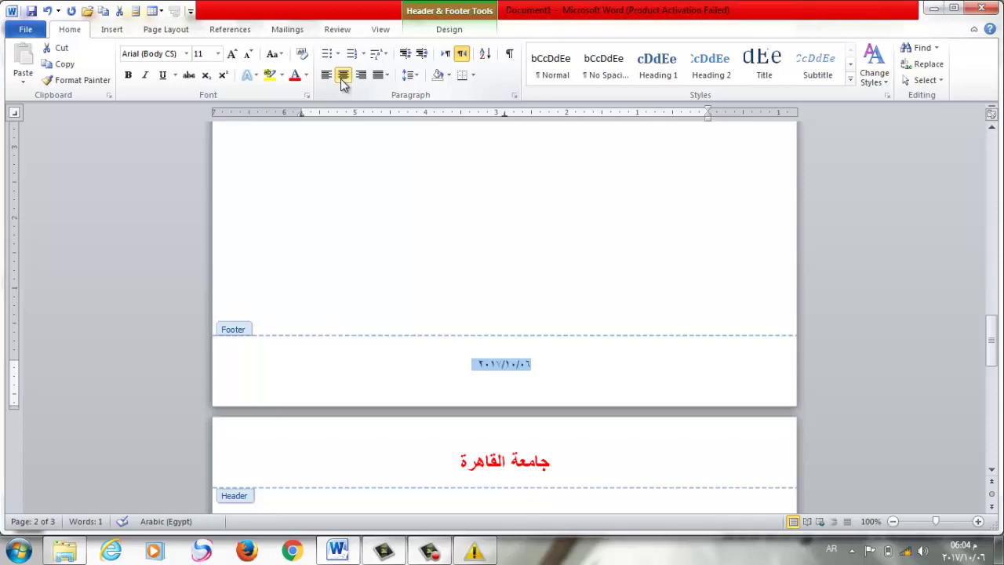
left_click(449, 31)
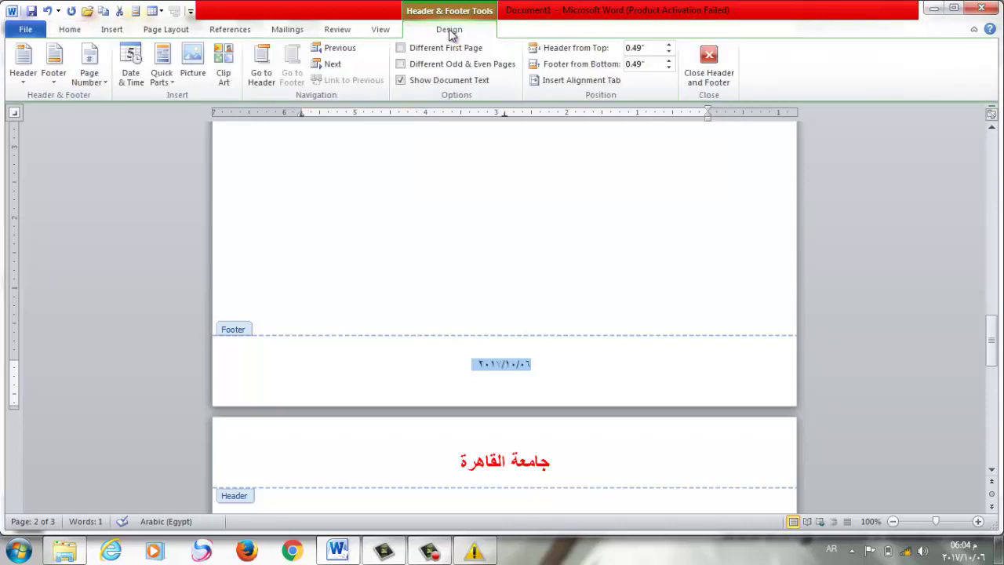
Step: Insert Tulips.jpg from the Sample Pictures folder into the page 2 footer
left_click(173, 83)
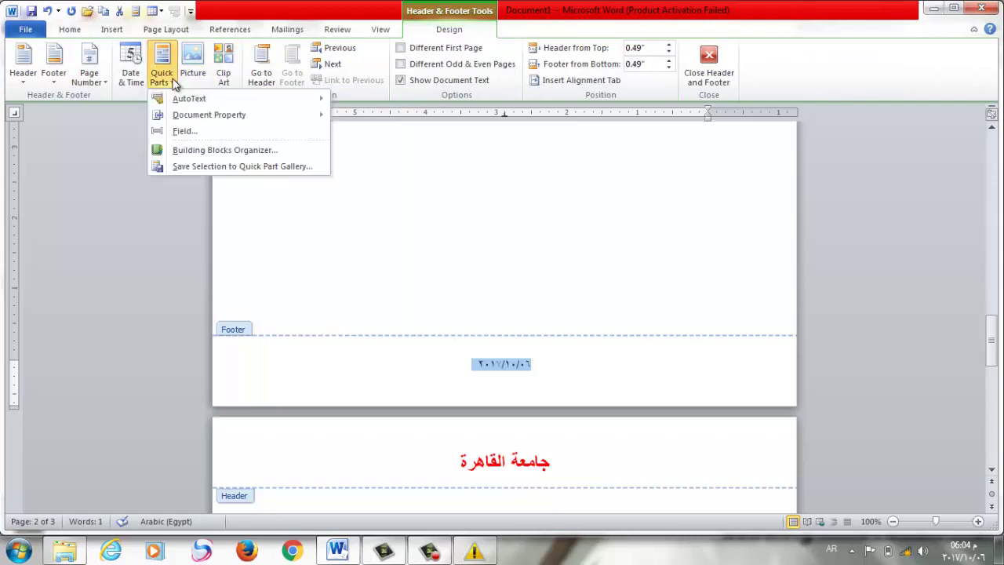
mouse_move(193, 103)
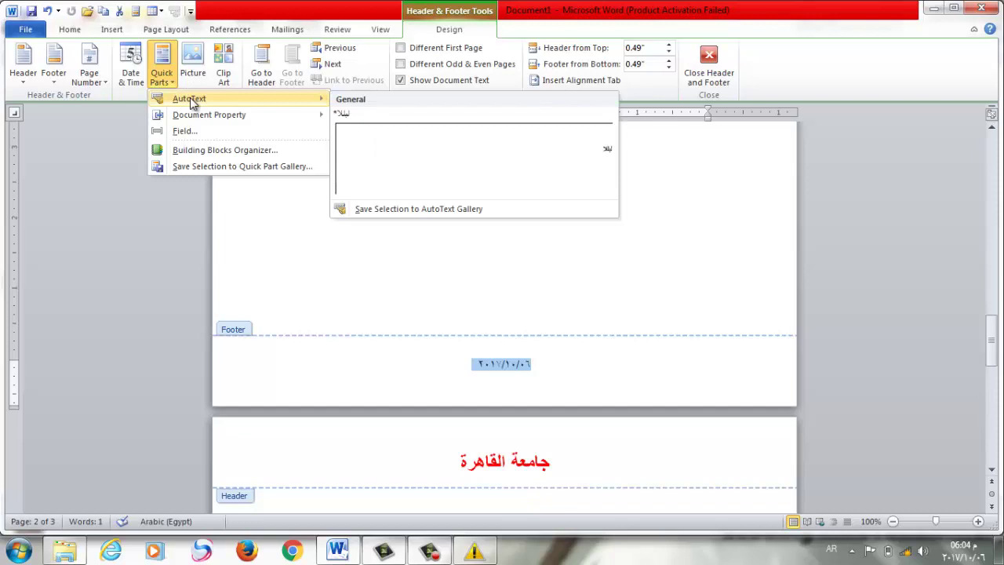
left_click(197, 71)
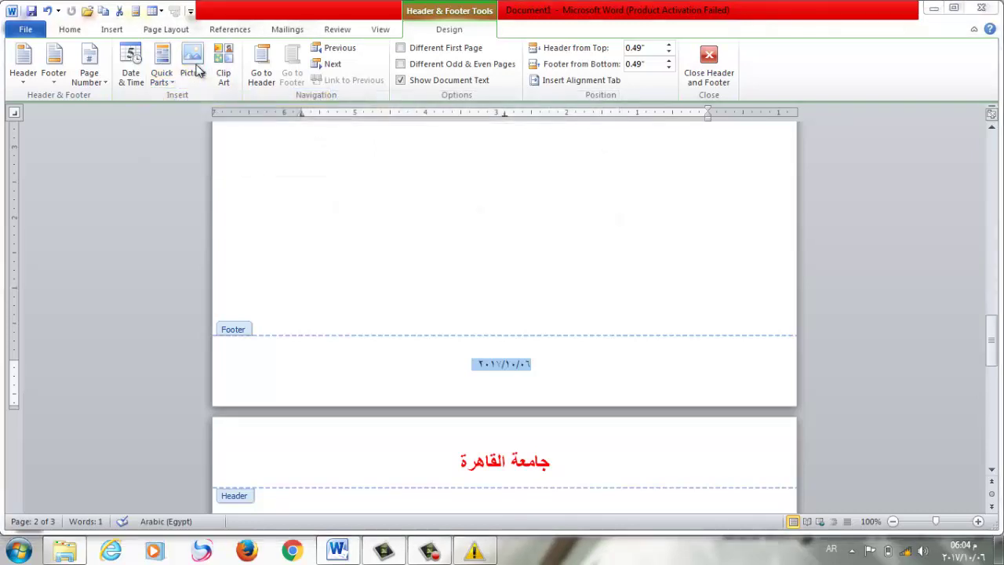
left_click(197, 70)
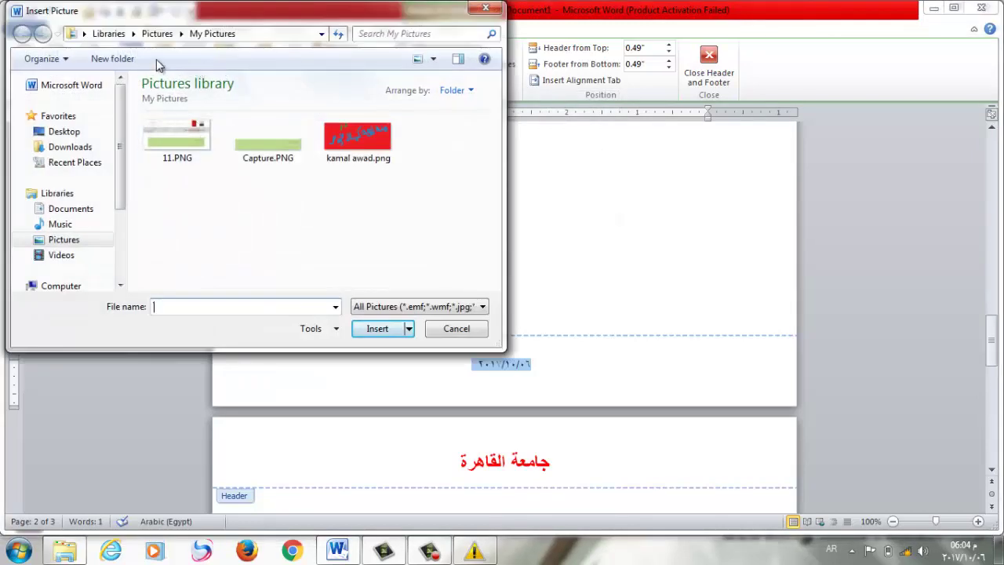
left_click(156, 33)
double_click(173, 168)
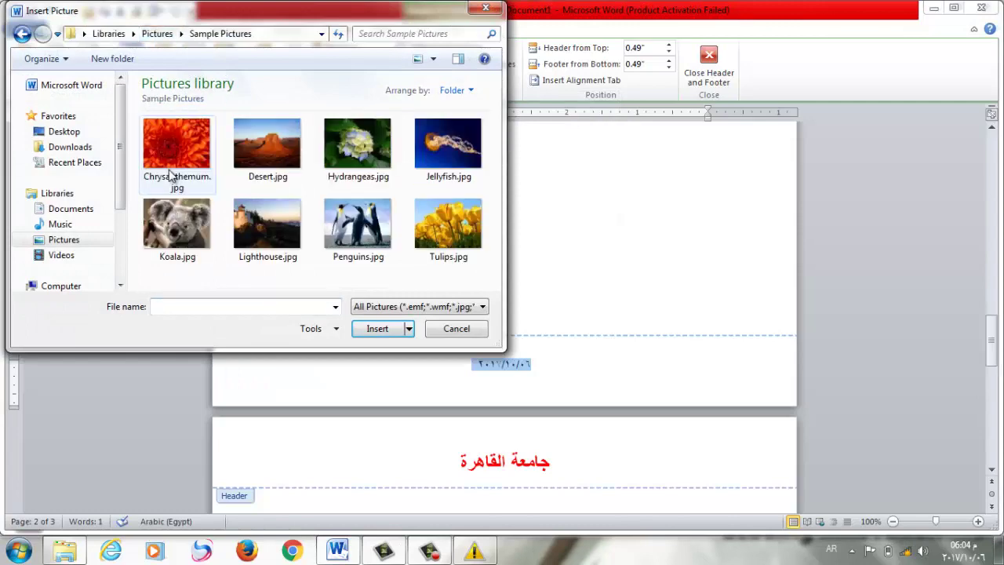
left_click(467, 208)
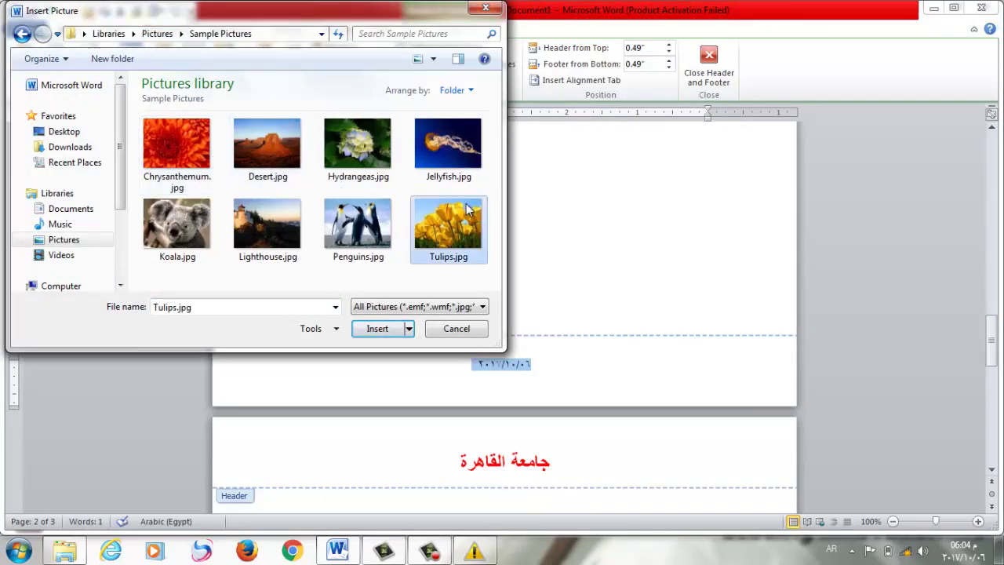
left_click(393, 342)
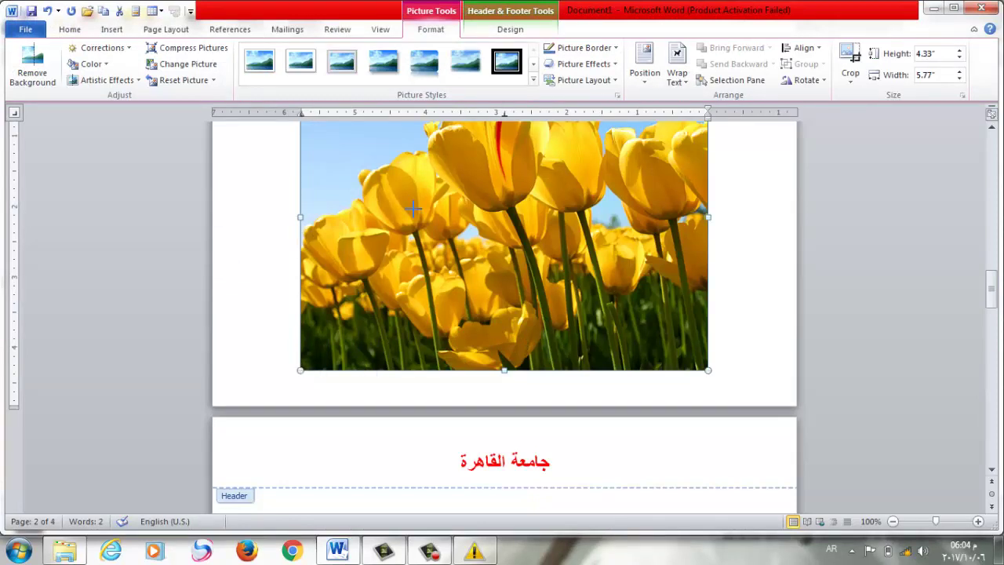
Step: Shrink the Tulips picture to 0.45" × 0.9" and move it right within the footer
left_click_drag(301, 370, 578, 153)
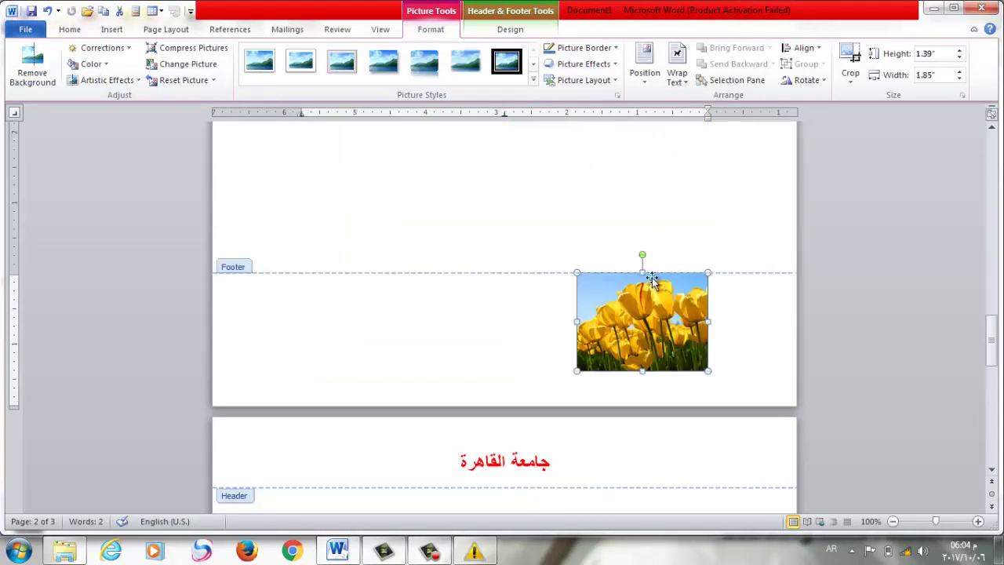
left_click_drag(643, 273, 658, 343)
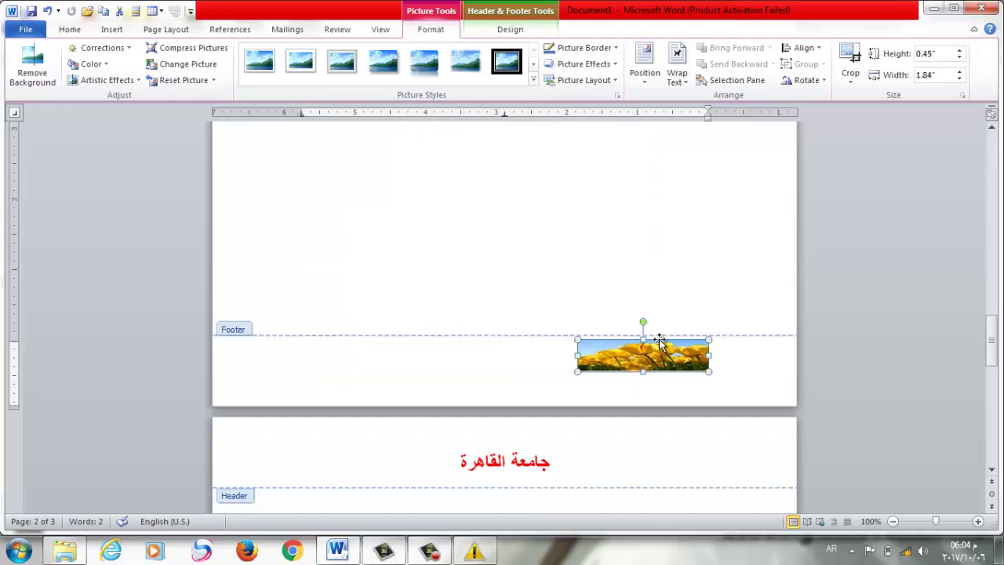
left_click_drag(580, 354, 644, 360)
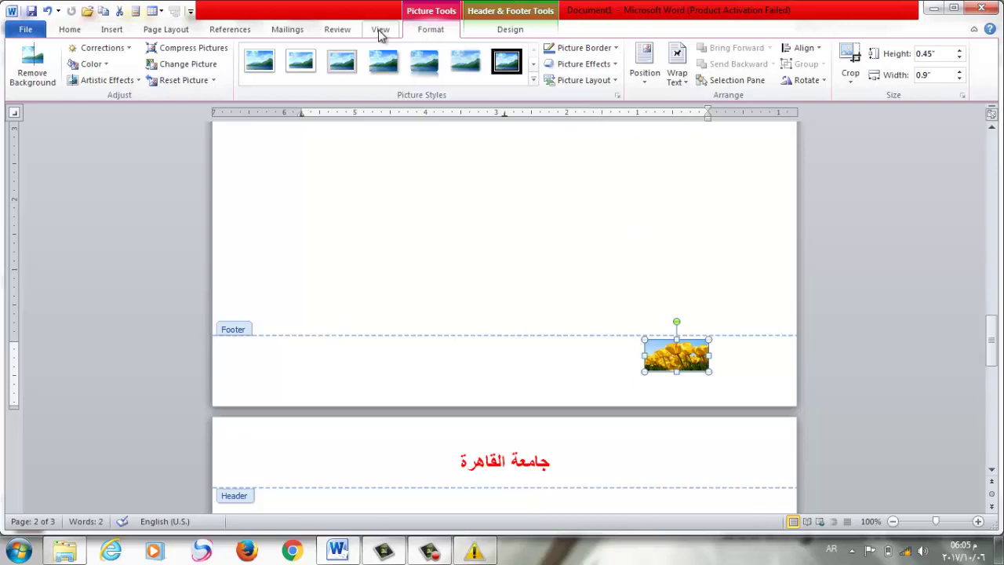
left_click(112, 29)
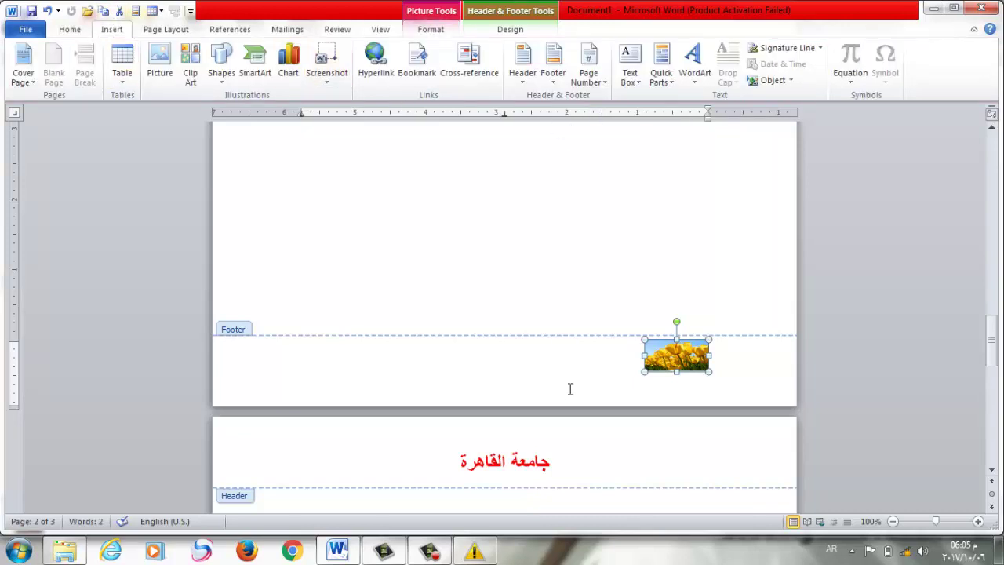
left_click(506, 354)
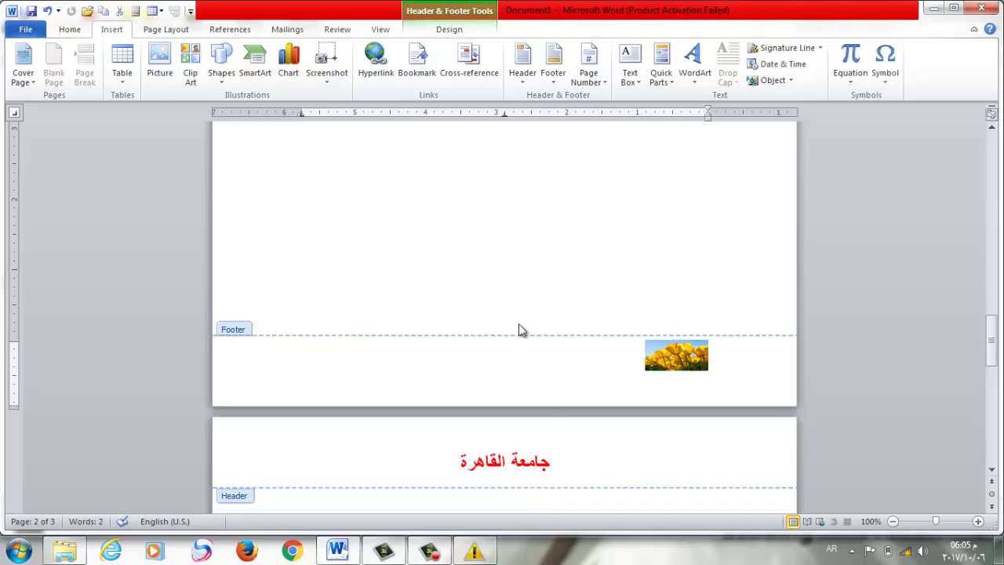
left_click(452, 30)
Step: Close header and footer editing and scroll through the pages to review them
left_click(710, 77)
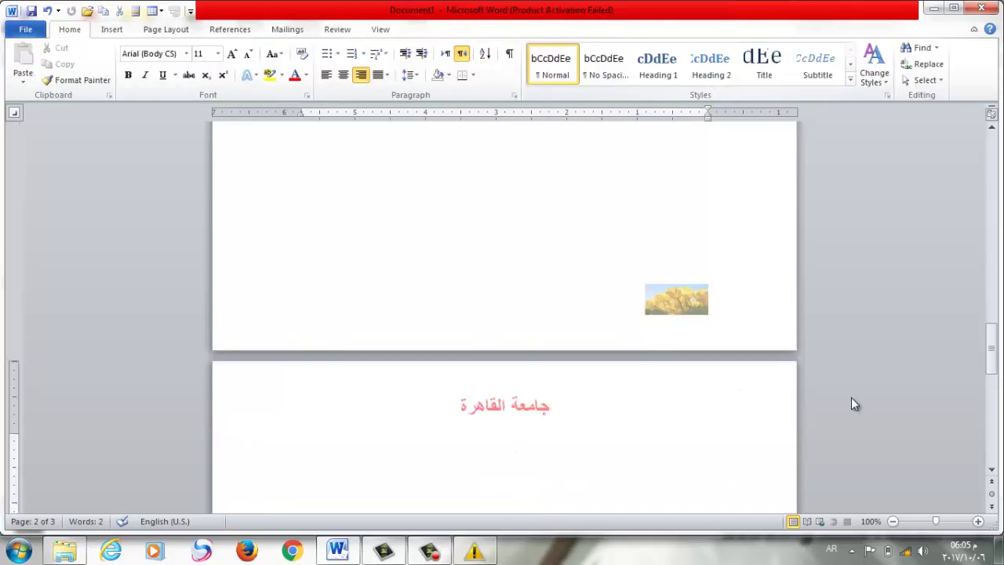
mouse_move(992, 351)
left_mouse_down()
mouse_move(979, 155)
mouse_move(992, 427)
left_mouse_up()
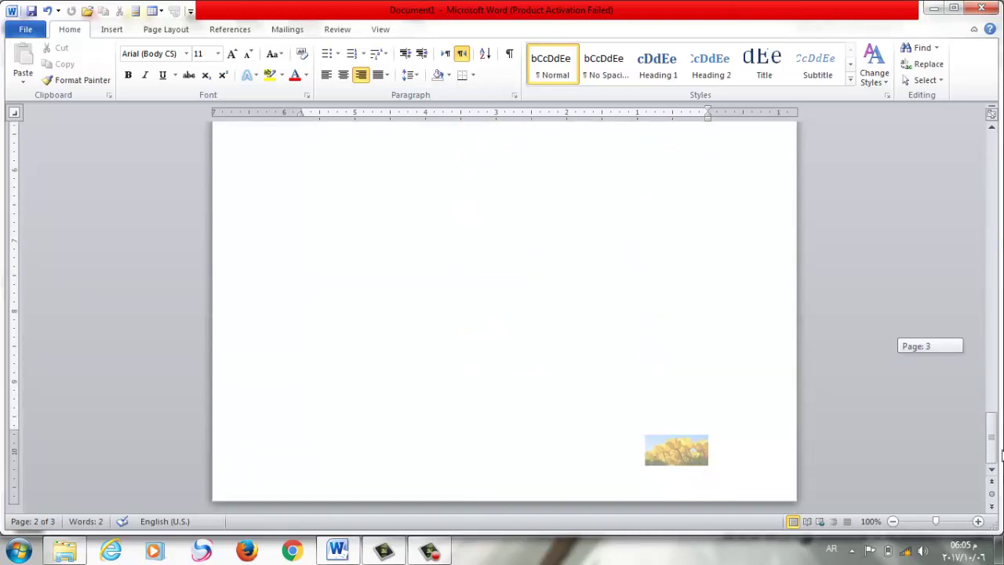
left_click_drag(1001, 453, 994, 324)
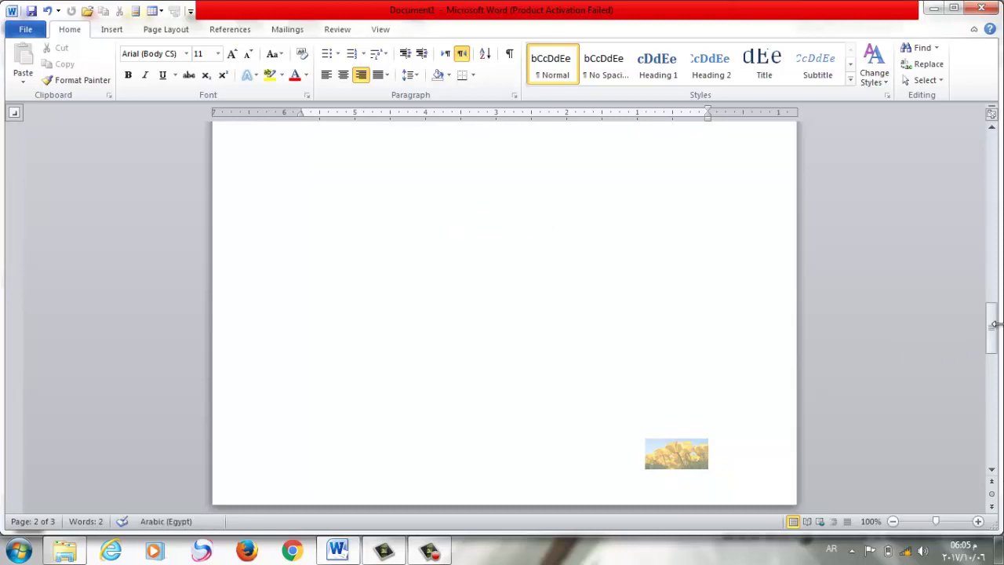
left_click_drag(991, 328, 991, 281)
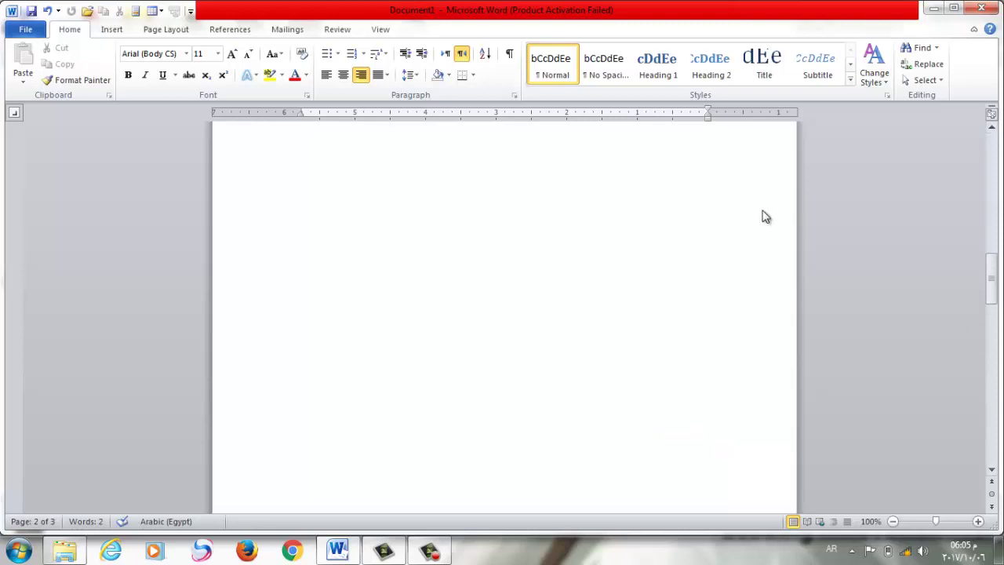
left_click(115, 29)
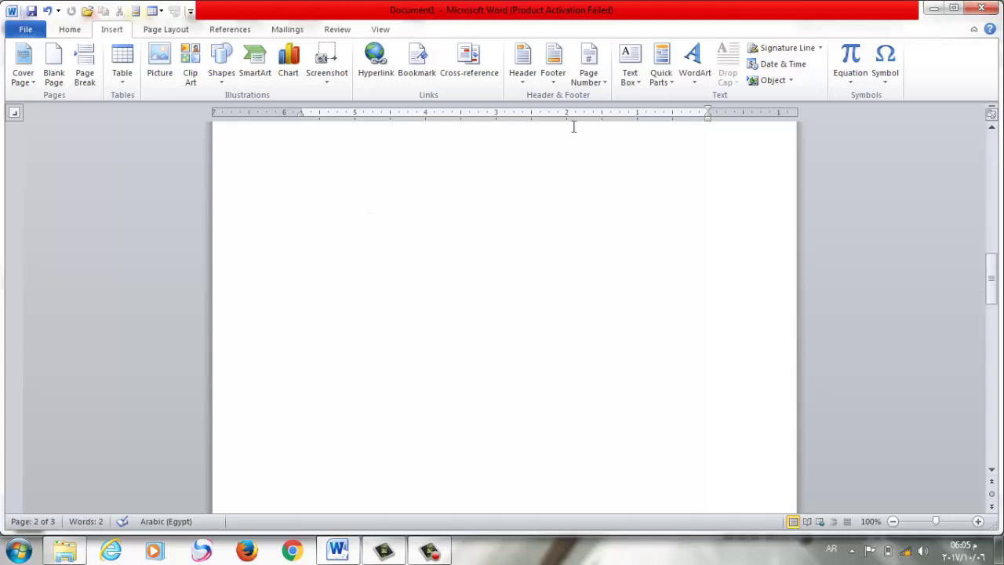
Step: Add a Plain Number 1 page number at the bottom of each page
left_click(595, 78)
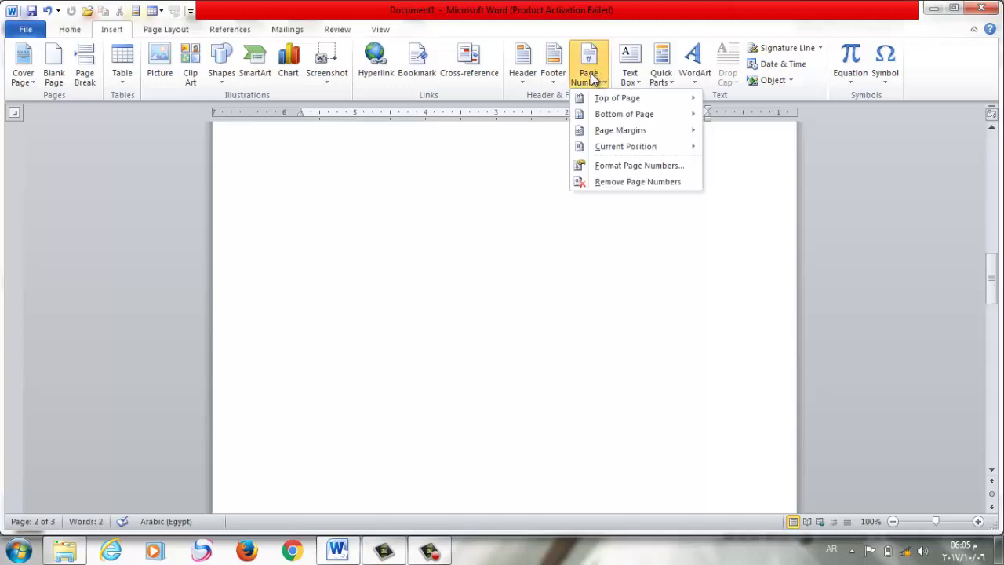
mouse_move(608, 103)
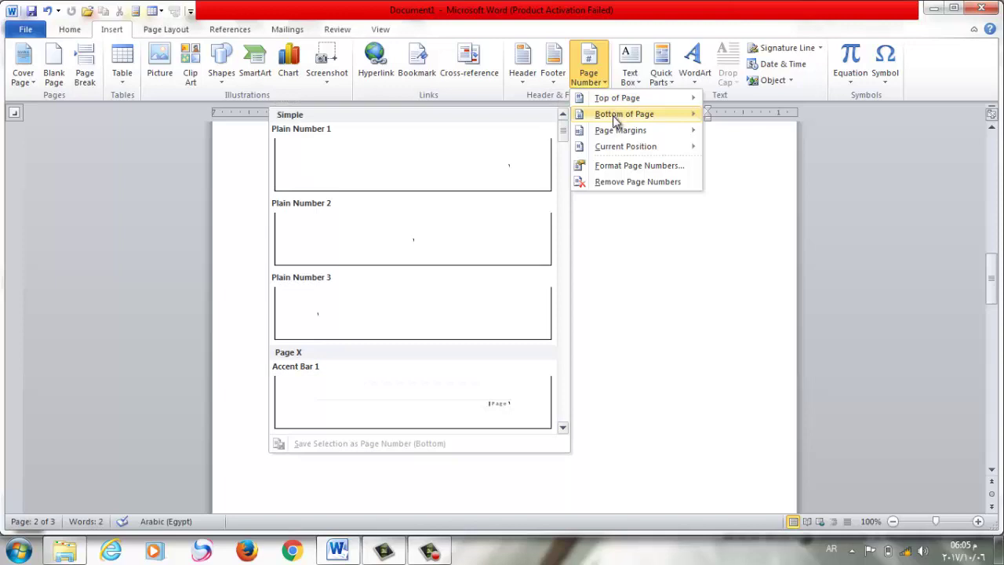
left_click(494, 165)
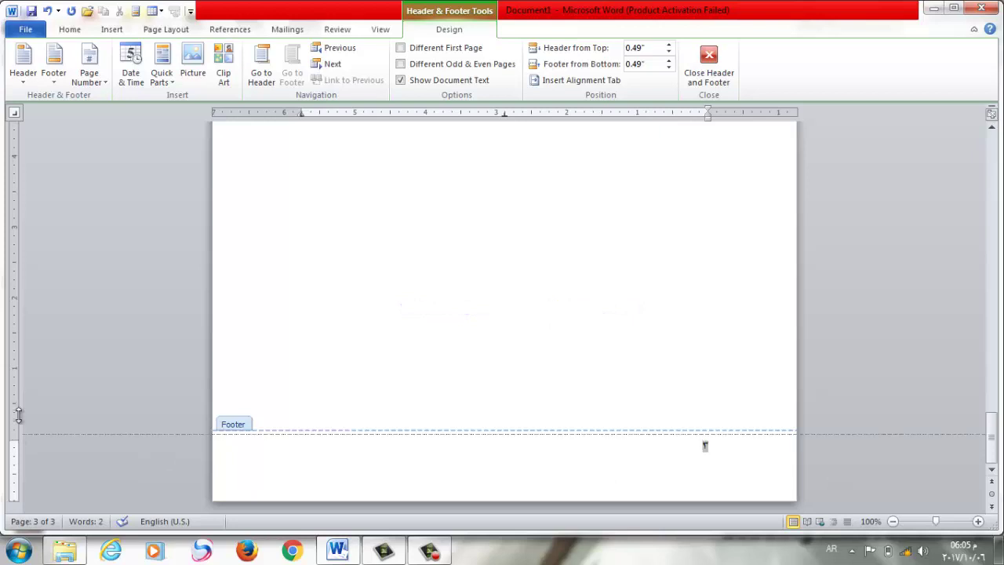
Step: Move the footer to 0.46 inches from the bottom and raise the header to 1 inch from the top
mouse_move(13, 439)
left_mouse_down()
mouse_move(21, 273)
mouse_move(14, 441)
left_mouse_up()
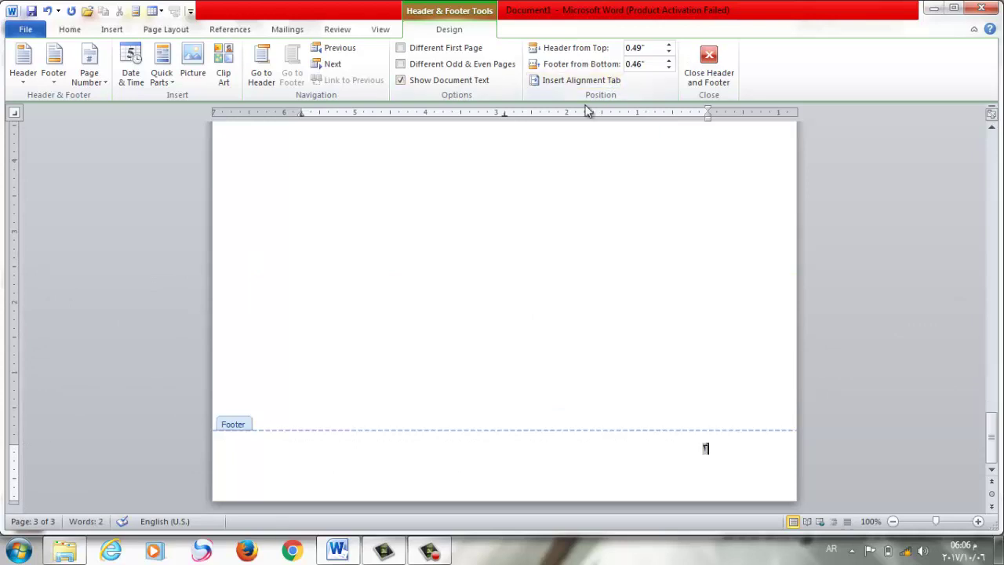
left_click(669, 45)
left_click(669, 44)
left_click(669, 45)
left_click(668, 45)
left_click(668, 44)
left_click(668, 44)
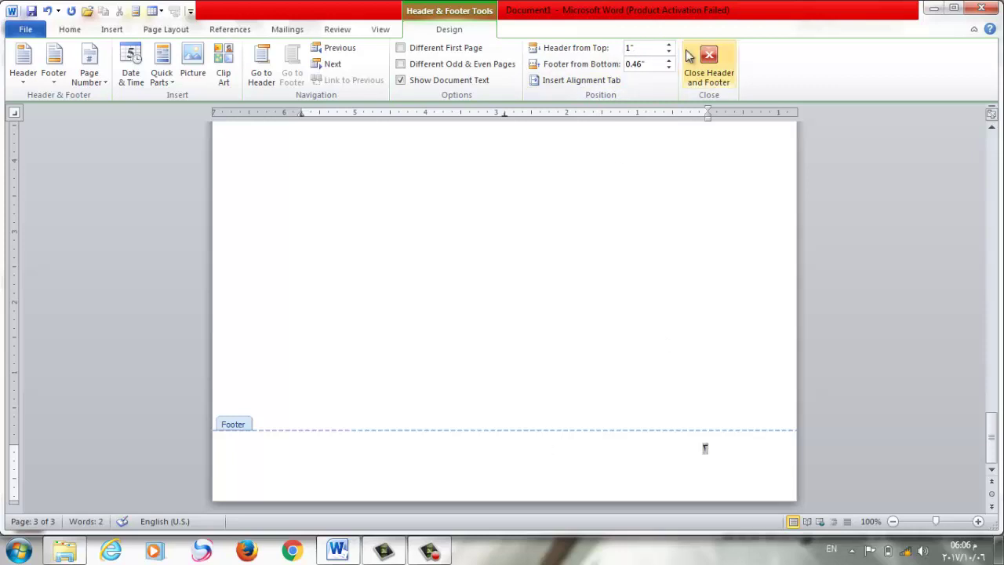
Step: Switch the keyboard language to English and start editing page 2's footer
key("alt+shift")
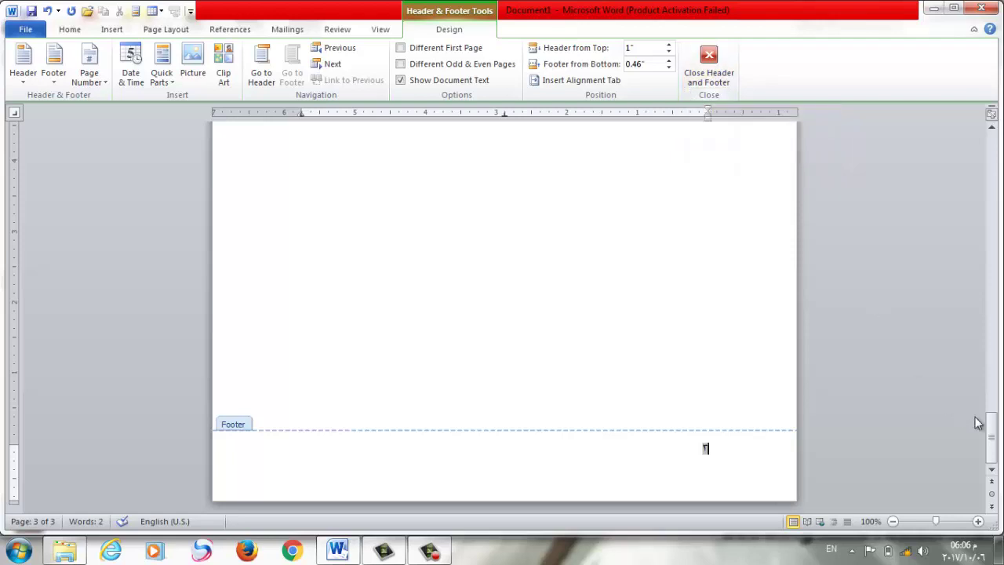
left_click_drag(990, 424, 988, 362)
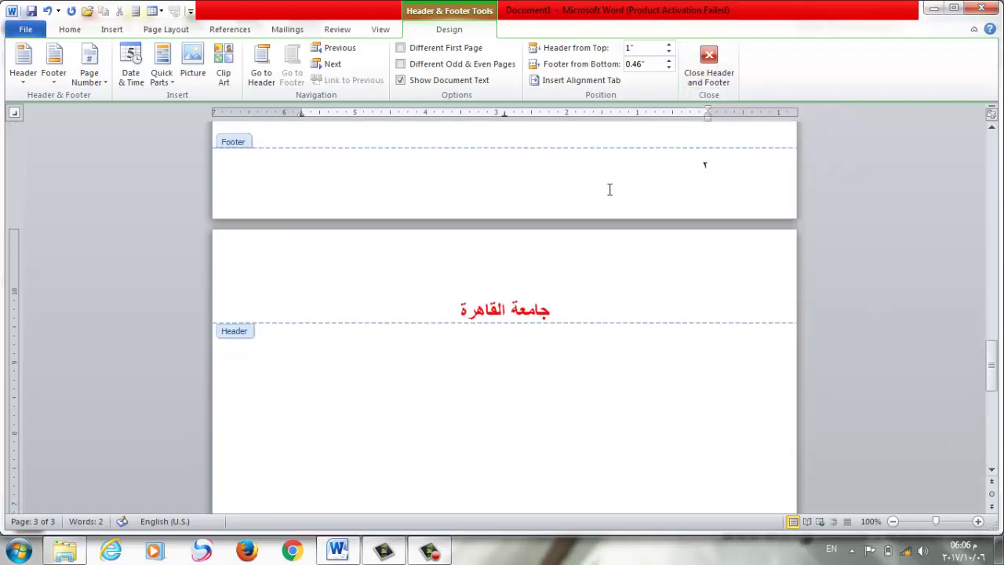
left_click(664, 163)
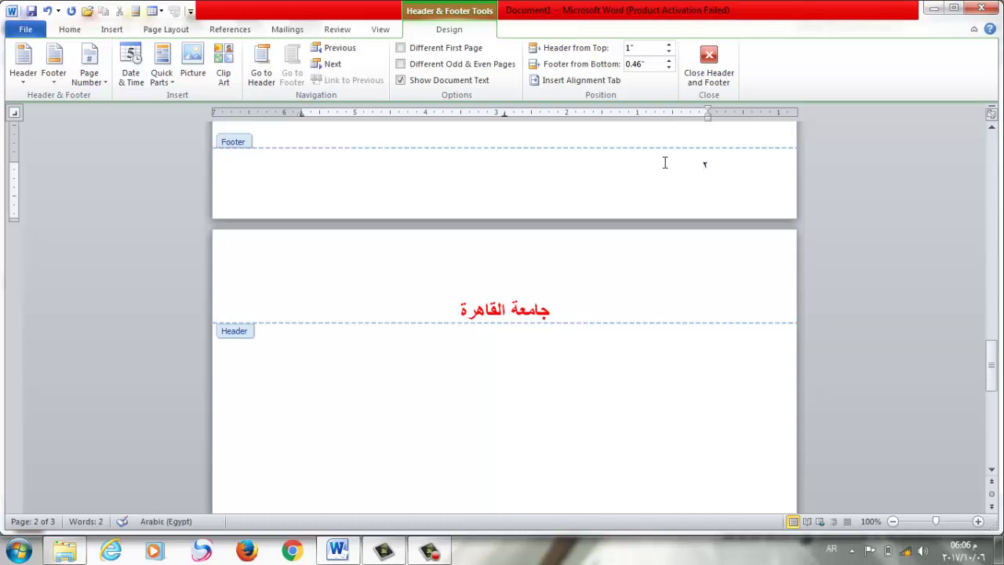
Step: Start a Signature Line, keep the current colour scheme, then dismiss the digital-signature notice unsigned
left_click(117, 31)
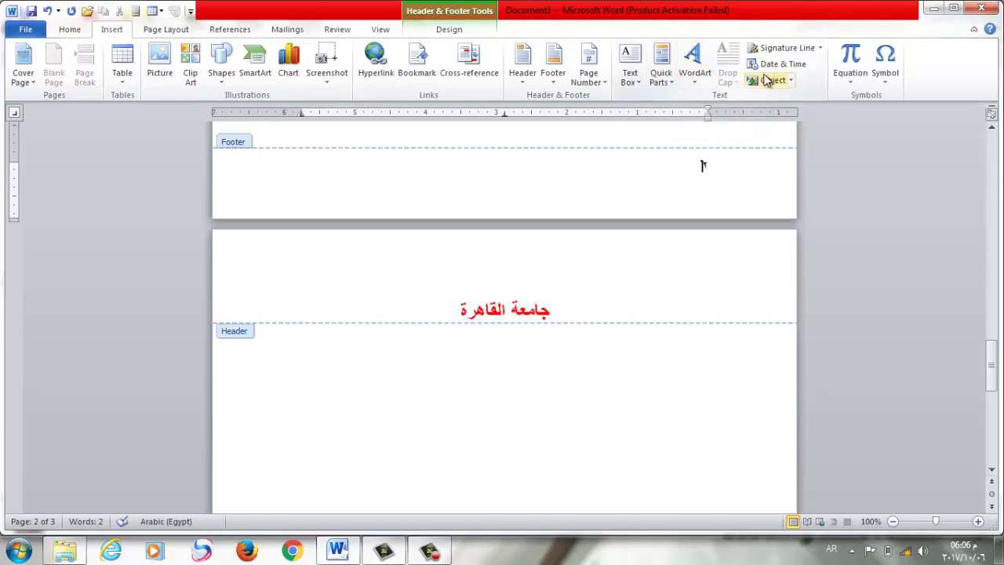
left_click(806, 50)
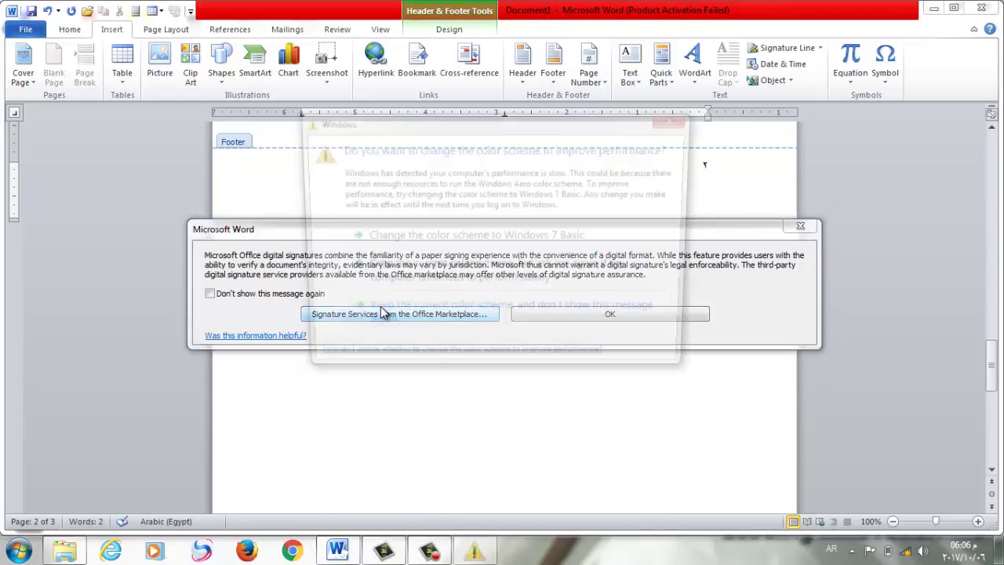
left_click(382, 312)
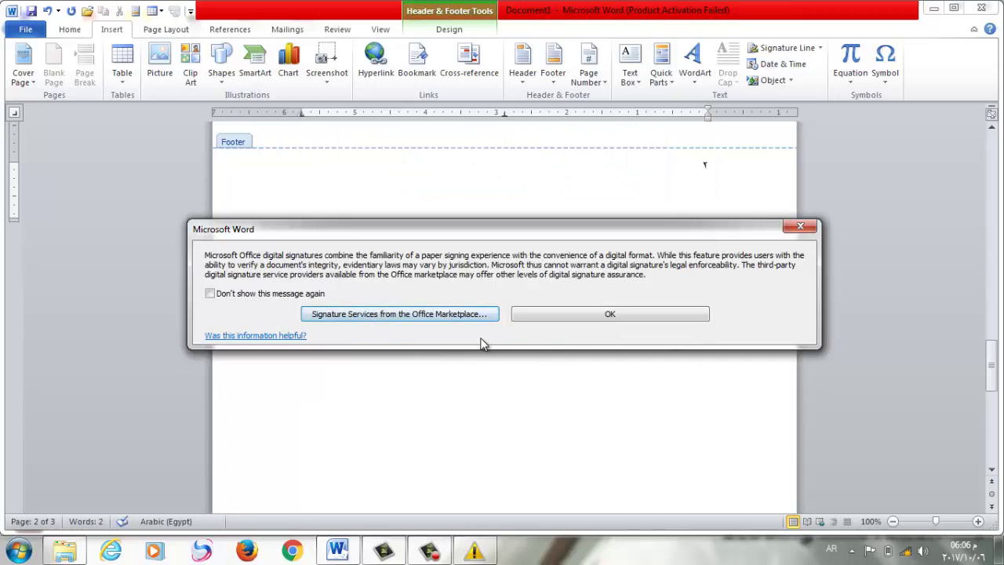
left_click(800, 227)
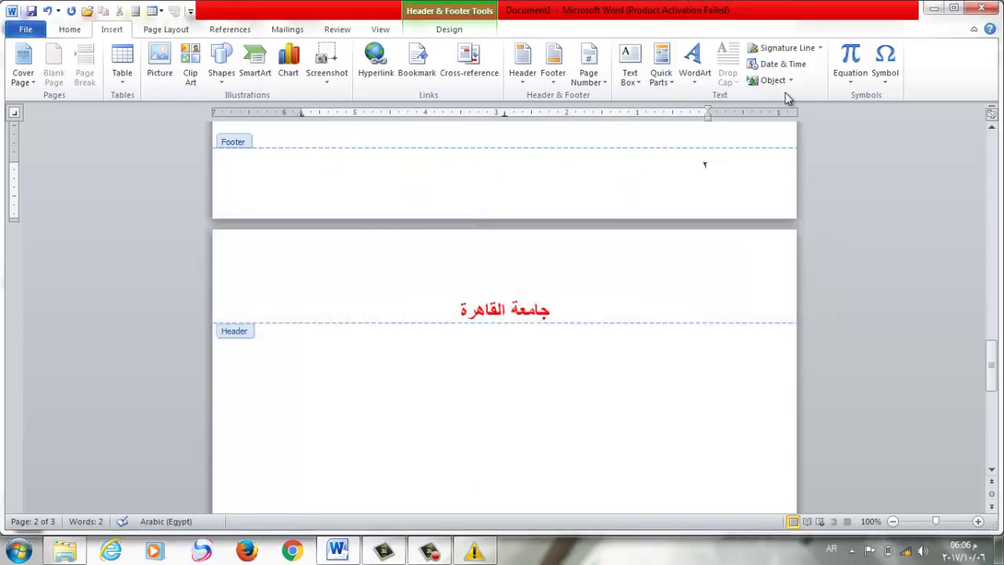
Step: Leave header and footer editing and place the cursor in the page body
left_click(792, 69)
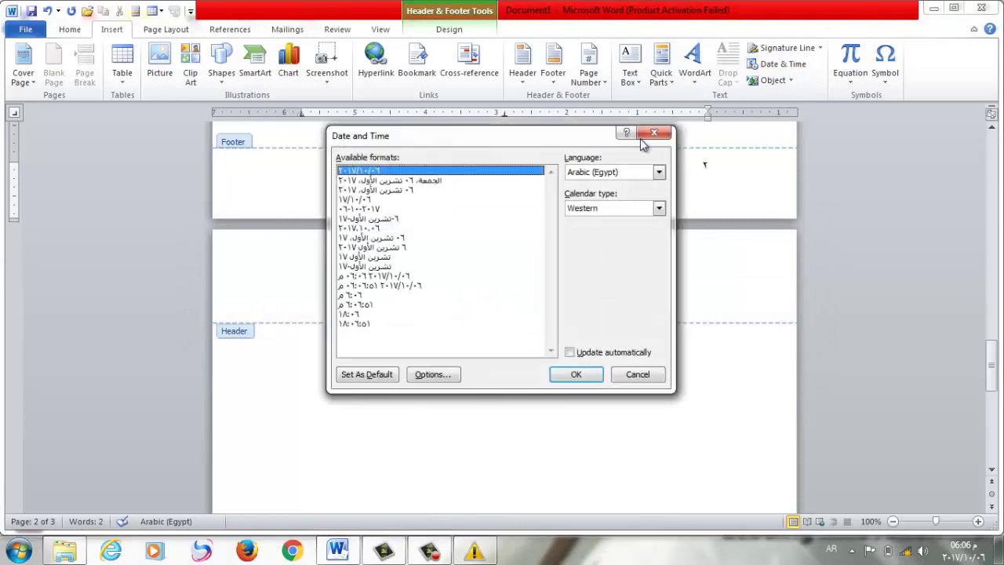
left_click(646, 138)
left_click(559, 366)
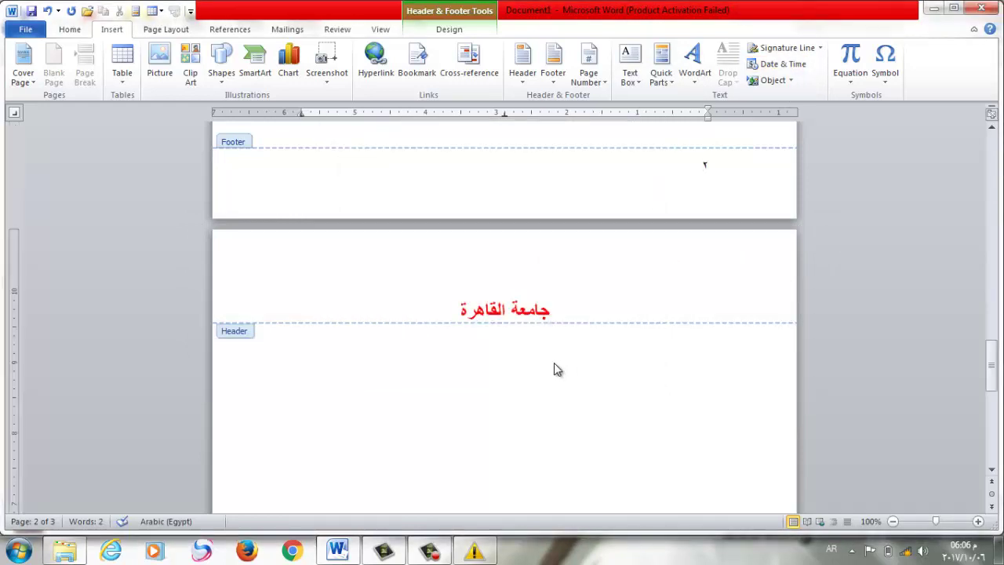
left_click(444, 35)
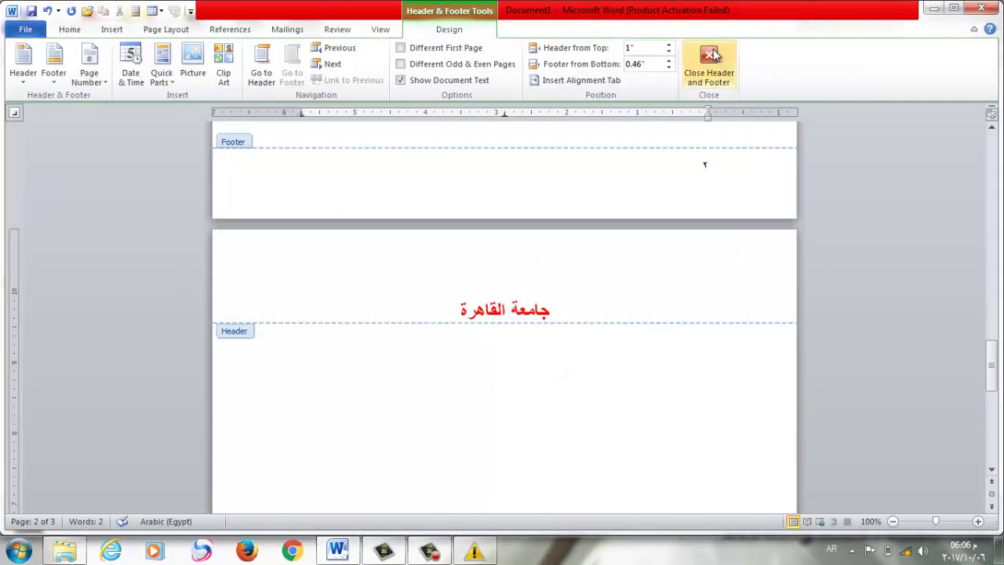
left_click(709, 66)
Step: Insert the current time in the ٦:٠٧ م format below the header and select it
left_click(111, 29)
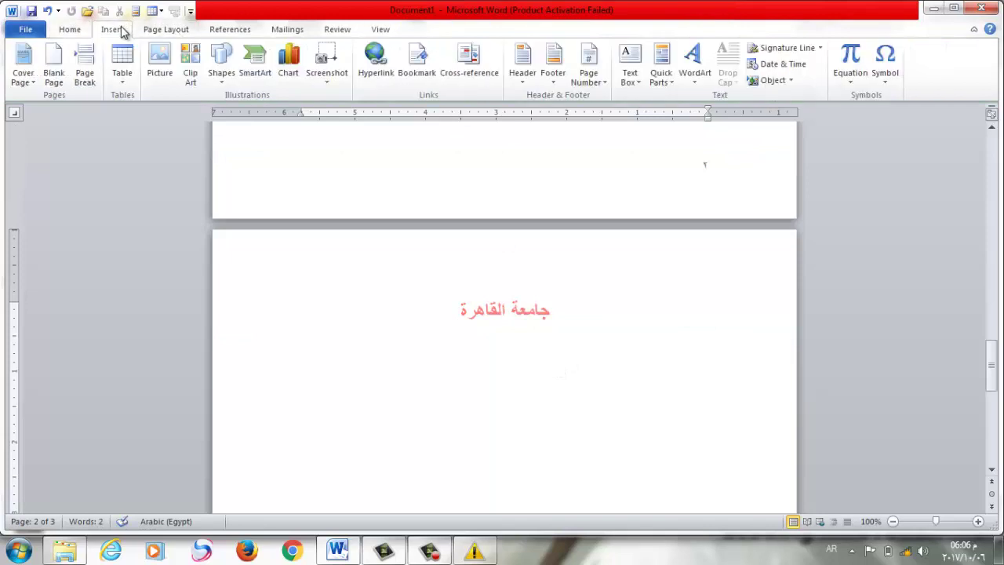
left_click(778, 64)
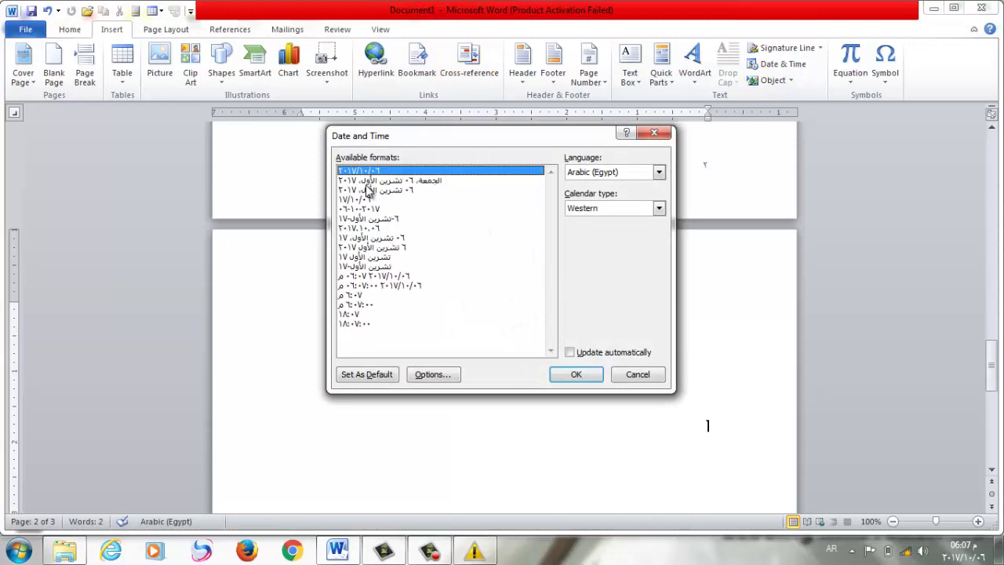
left_click(353, 296)
left_click(577, 374)
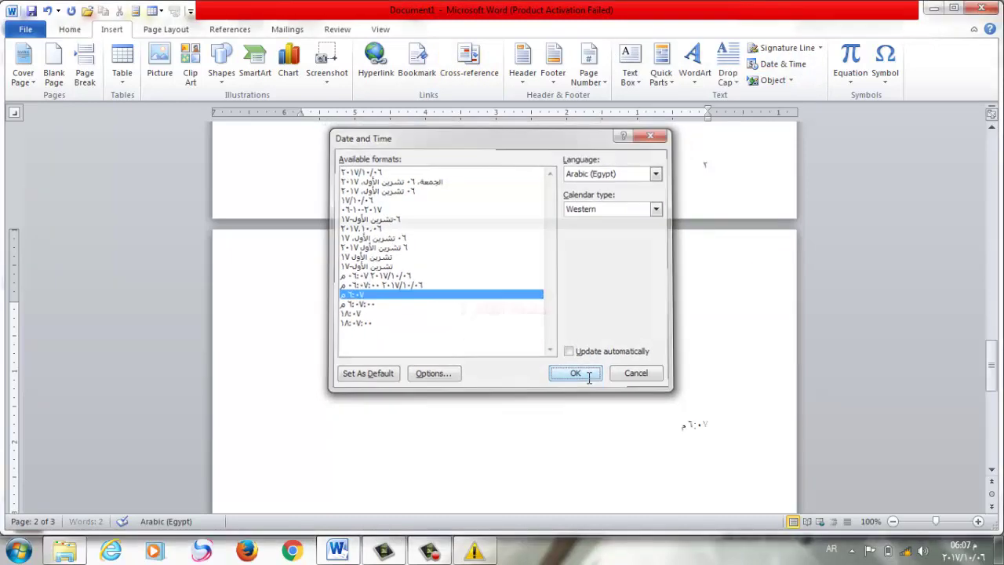
left_click_drag(715, 430, 678, 436)
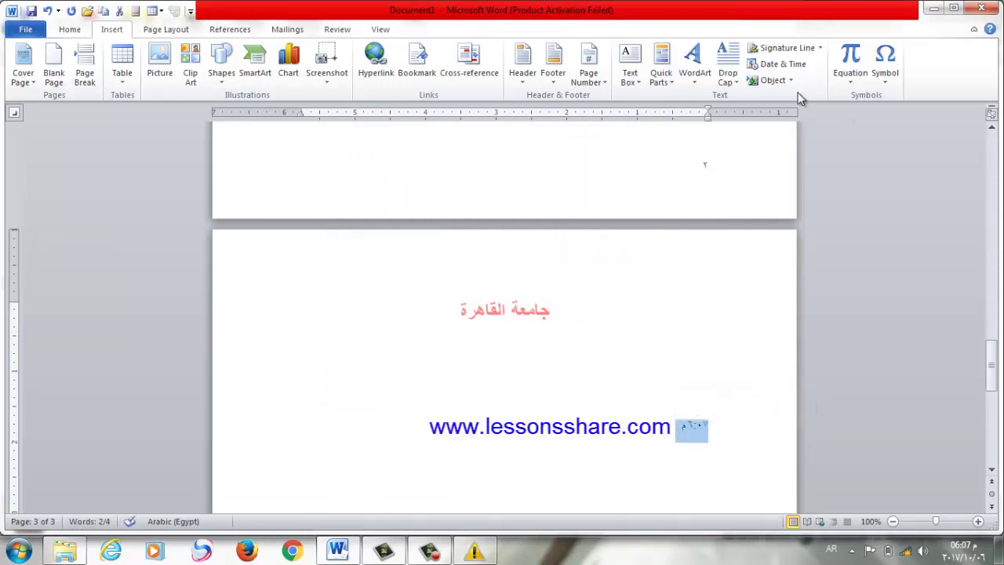
Step: Open the More Symbols chooser and set its font to Poor Richard
left_click(857, 85)
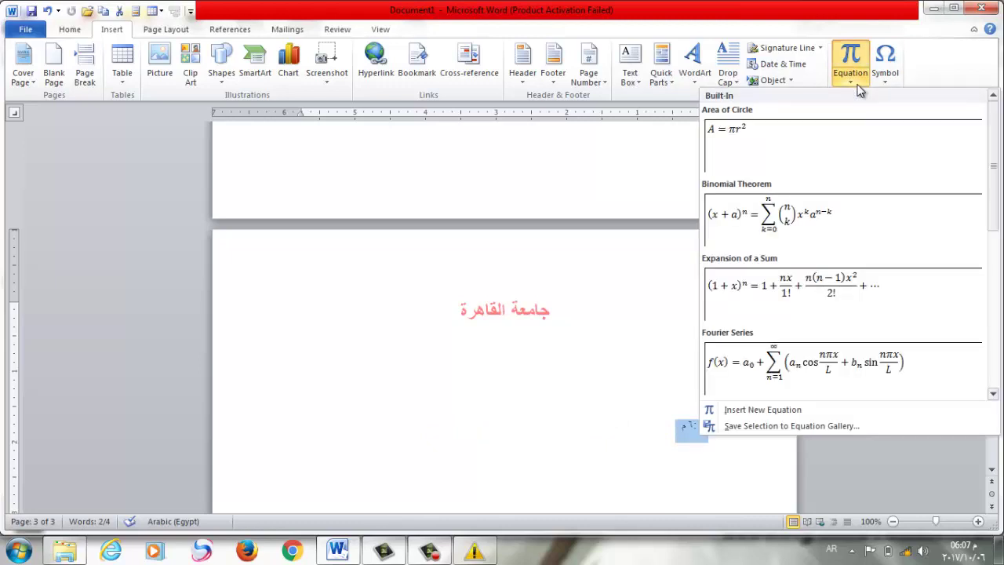
left_click(887, 76)
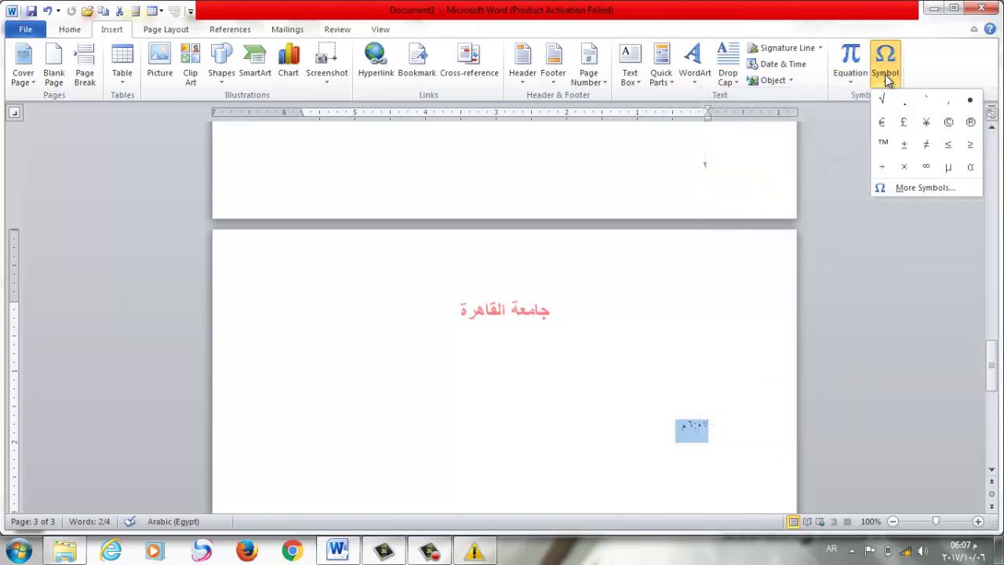
left_click(911, 193)
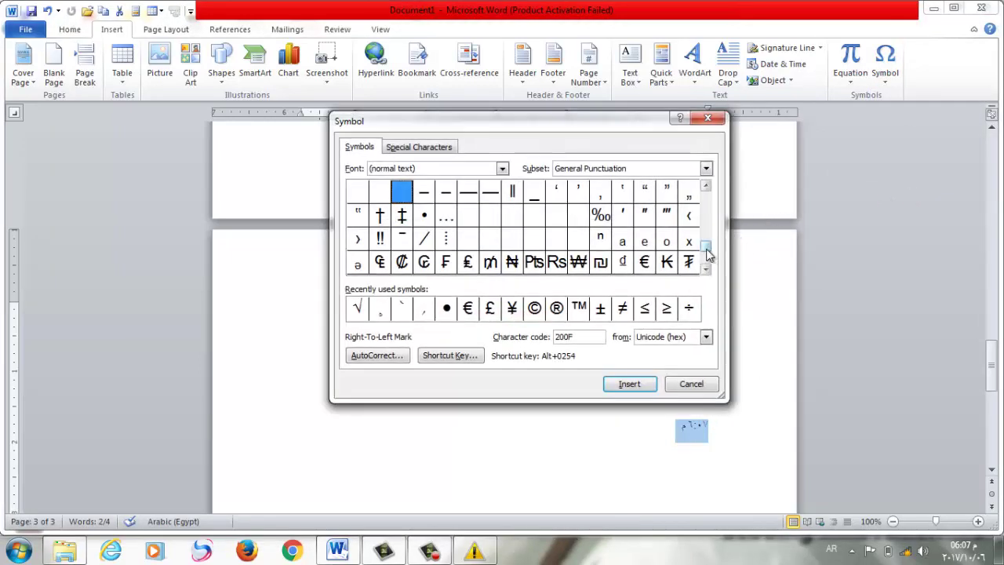
left_click_drag(706, 249, 708, 194)
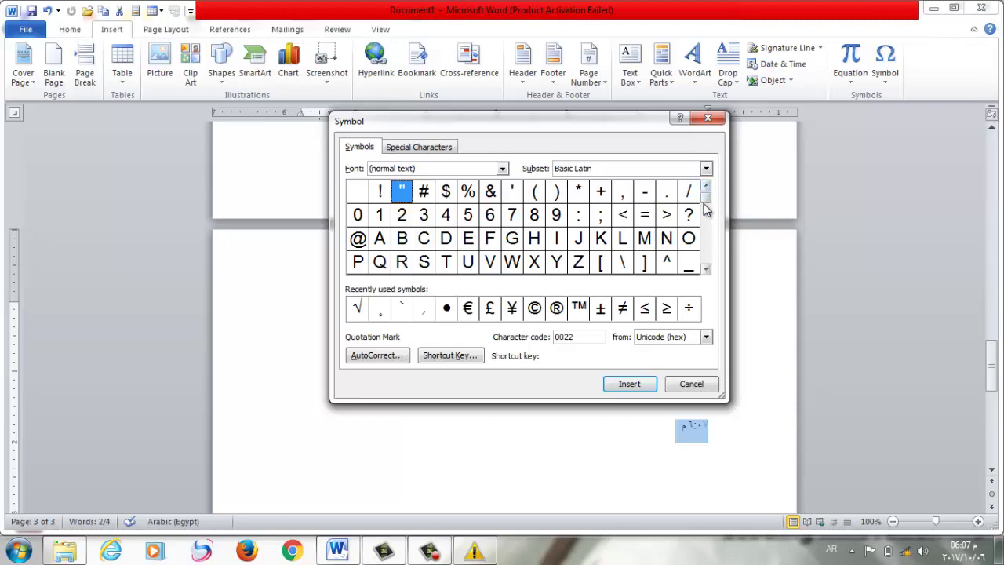
left_click_drag(706, 205, 706, 265)
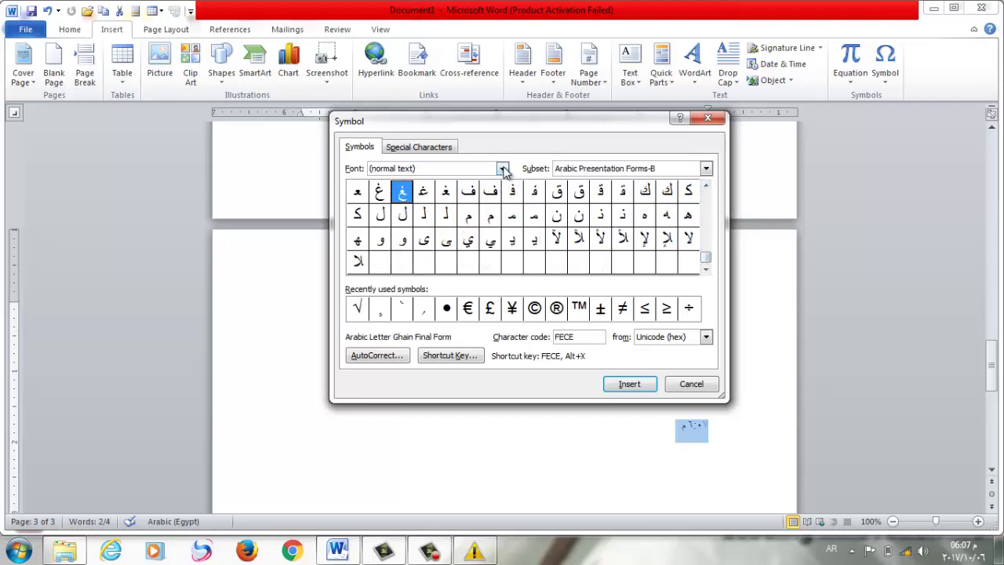
left_click(502, 167)
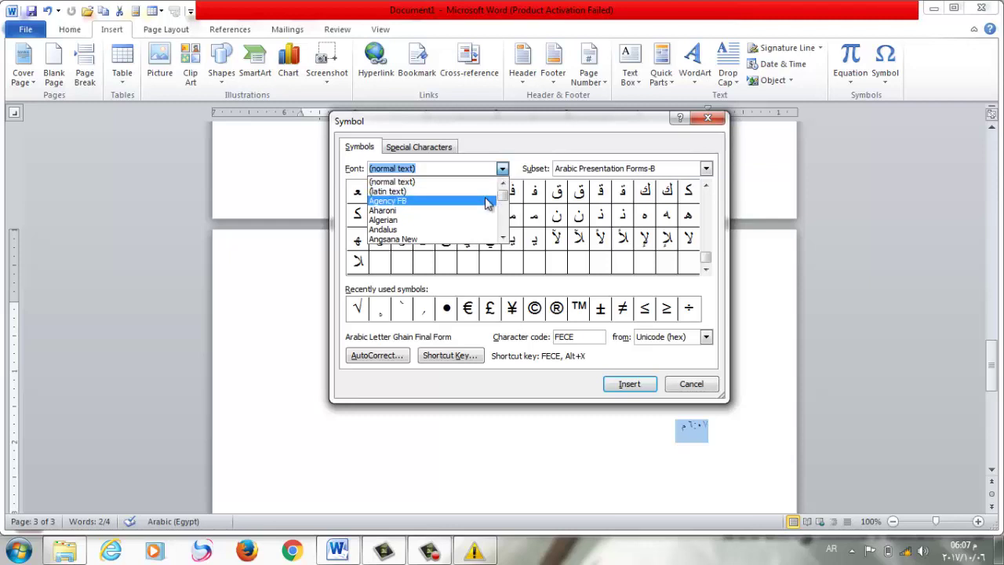
left_click_drag(503, 202, 504, 217)
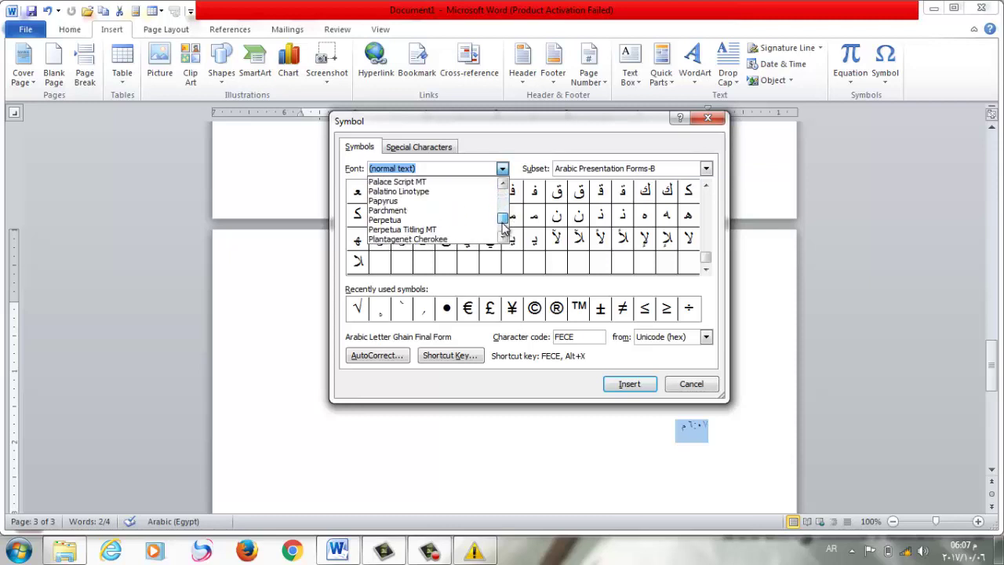
left_click_drag(505, 217, 481, 227)
left_click(416, 221)
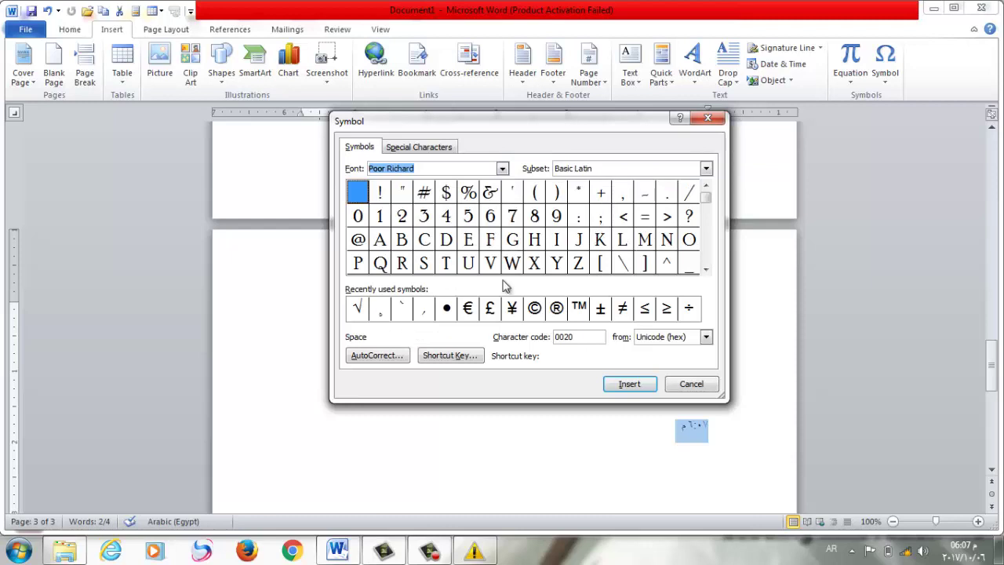
left_click_drag(706, 197, 713, 265)
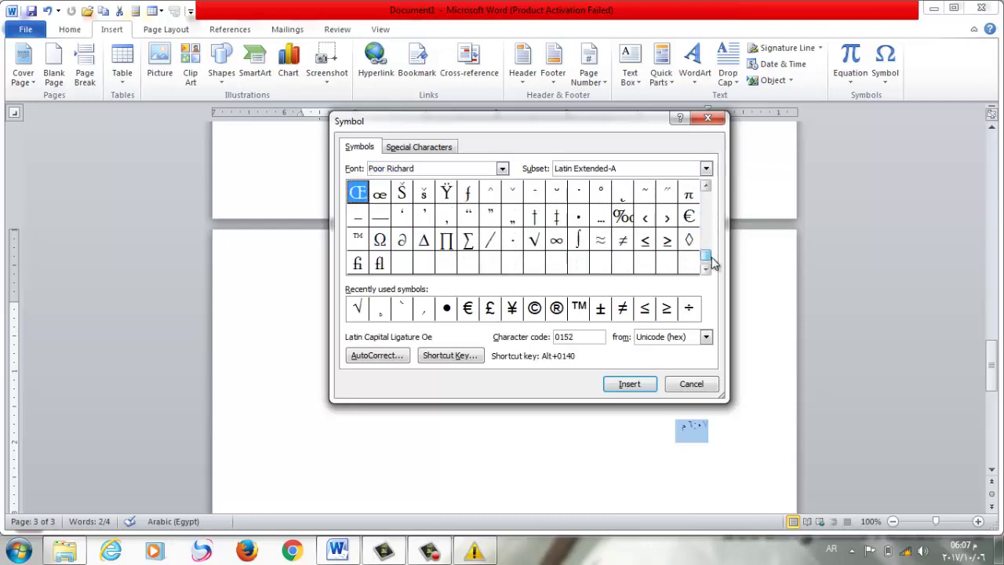
Step: Insert the Square Root (221A) √ symbol in place of the time and select it
left_click(535, 242)
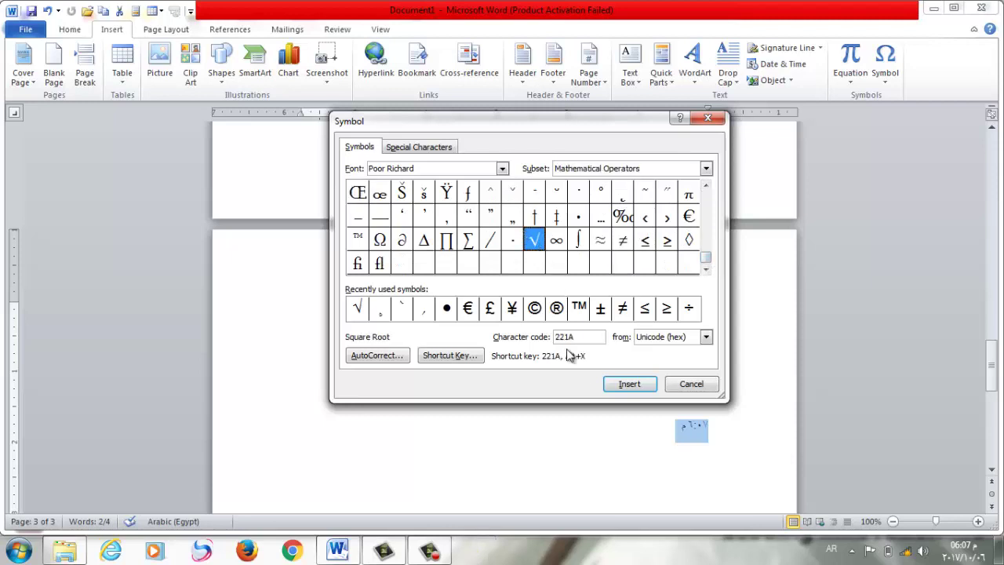
left_click(648, 386)
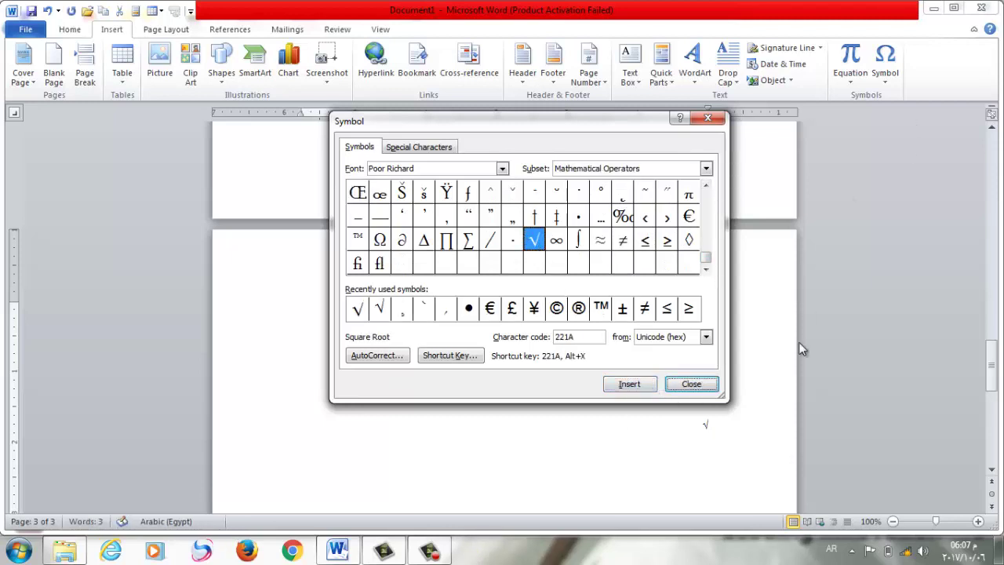
left_click(707, 420)
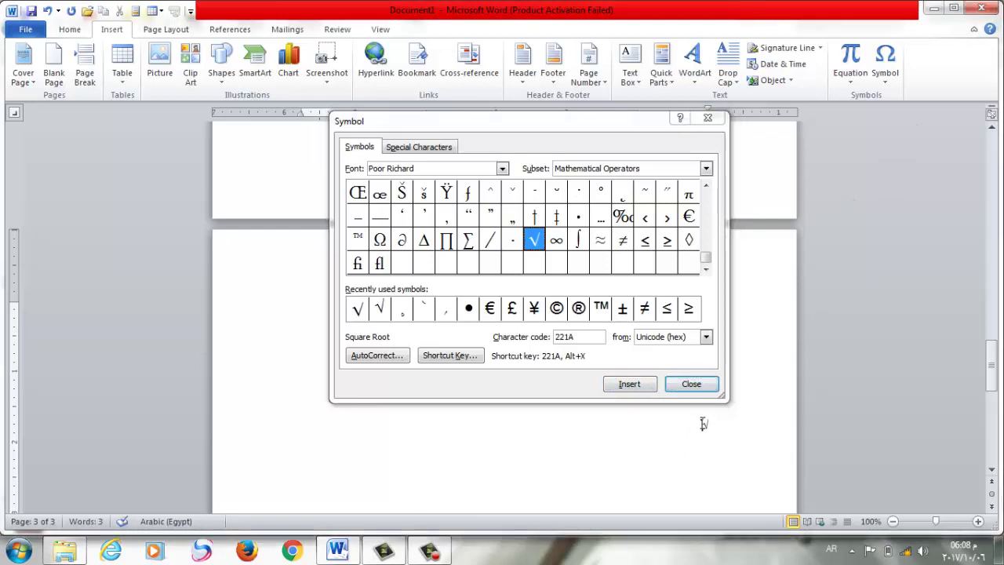
left_click(691, 383)
mouse_move(701, 427)
left_mouse_down()
mouse_move(714, 423)
mouse_move(738, 360)
left_mouse_up()
left_click(885, 78)
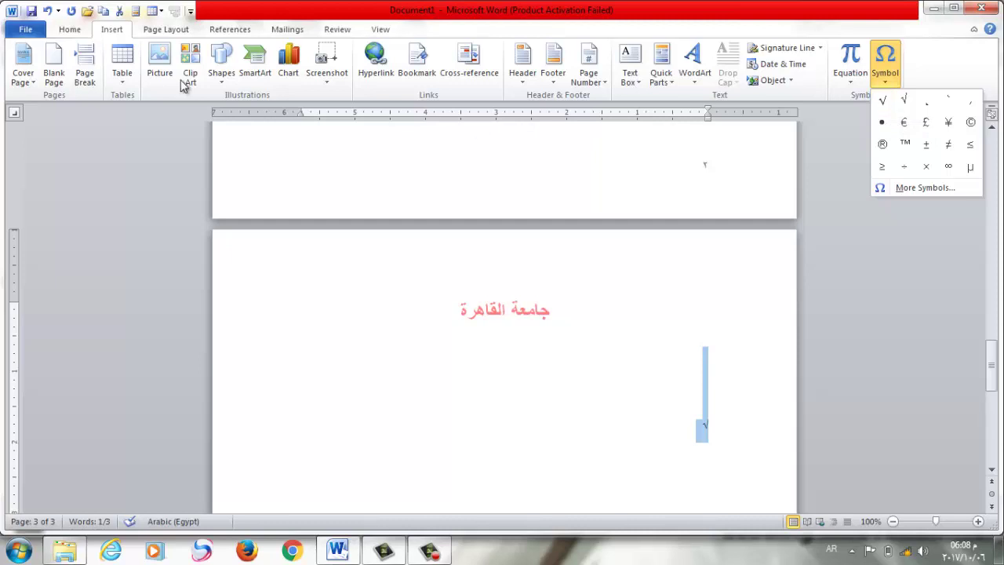
Step: Open the built-in Cover Page gallery with designs like Alphabet, Annual and Austere
left_click(24, 75)
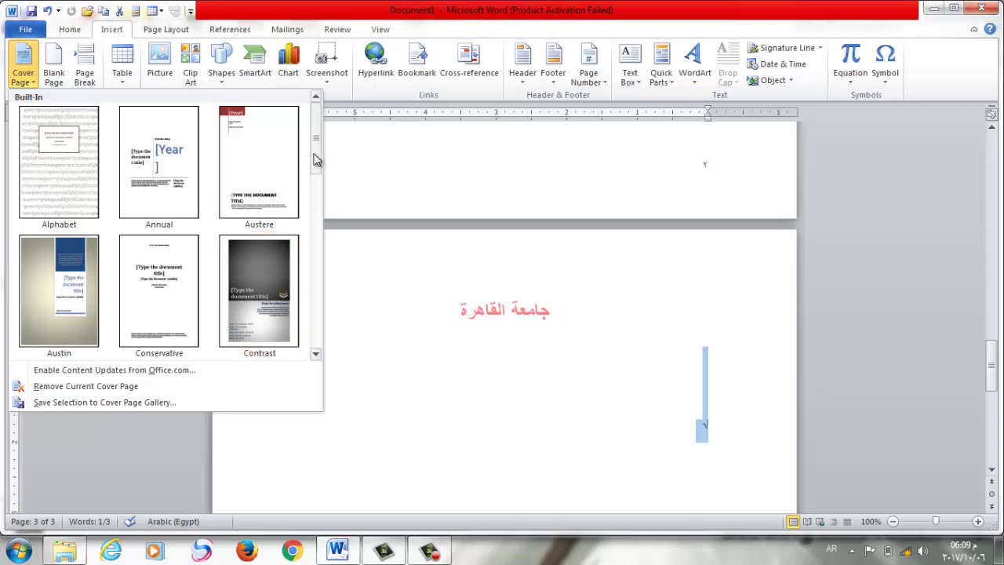
Step: Browse cover designs, cancel Save Selection to Cover Page Gallery without adding one, and show View
left_click_drag(316, 157, 319, 327)
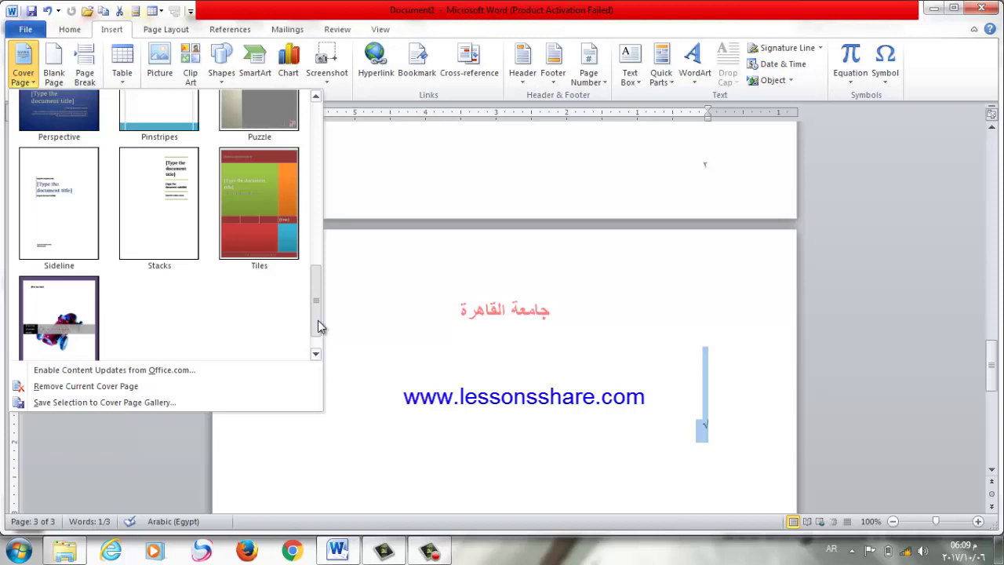
mouse_move(320, 328)
left_mouse_down()
mouse_move(318, 339)
mouse_move(309, 196)
mouse_move(307, 330)
left_mouse_up()
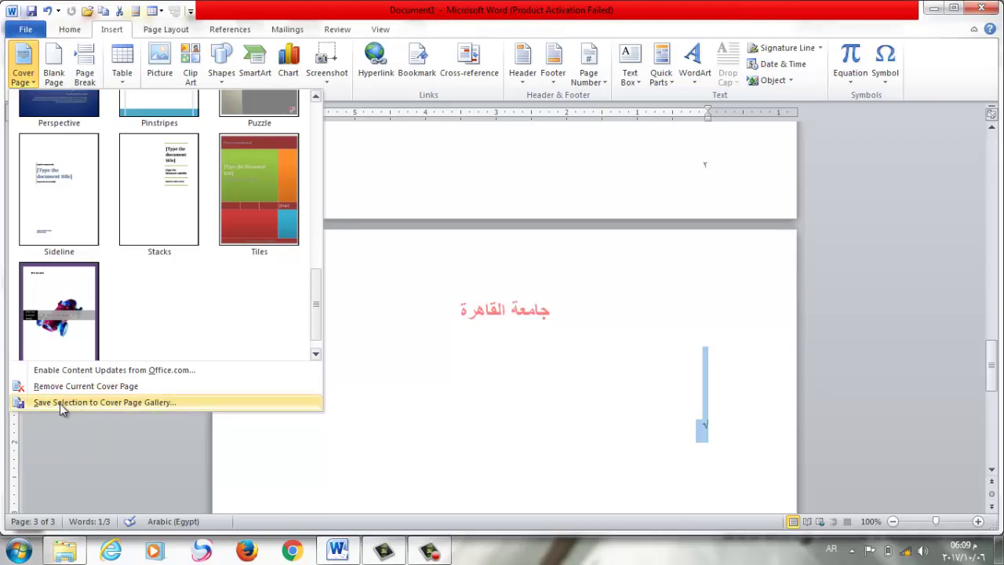
left_click(118, 385)
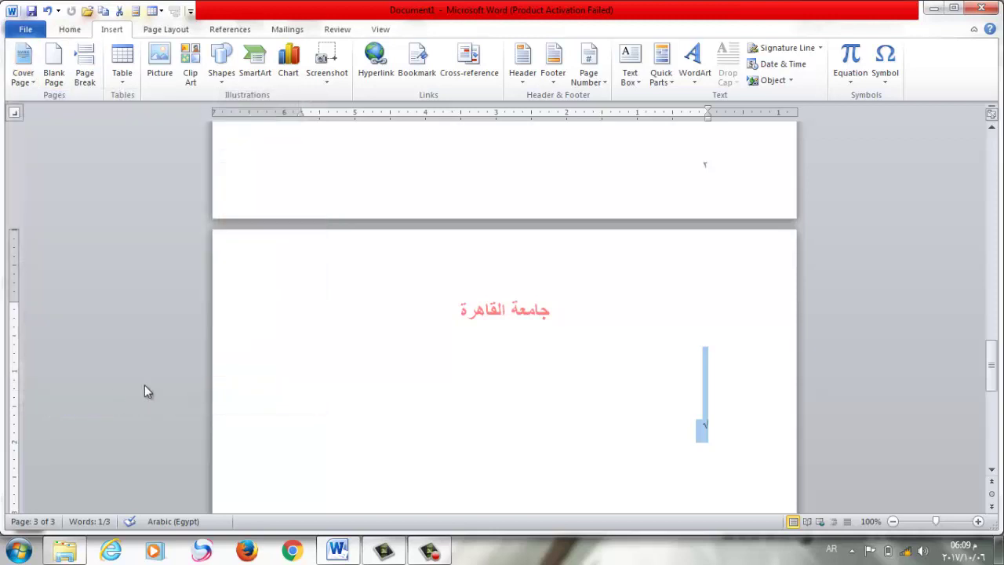
left_click(24, 70)
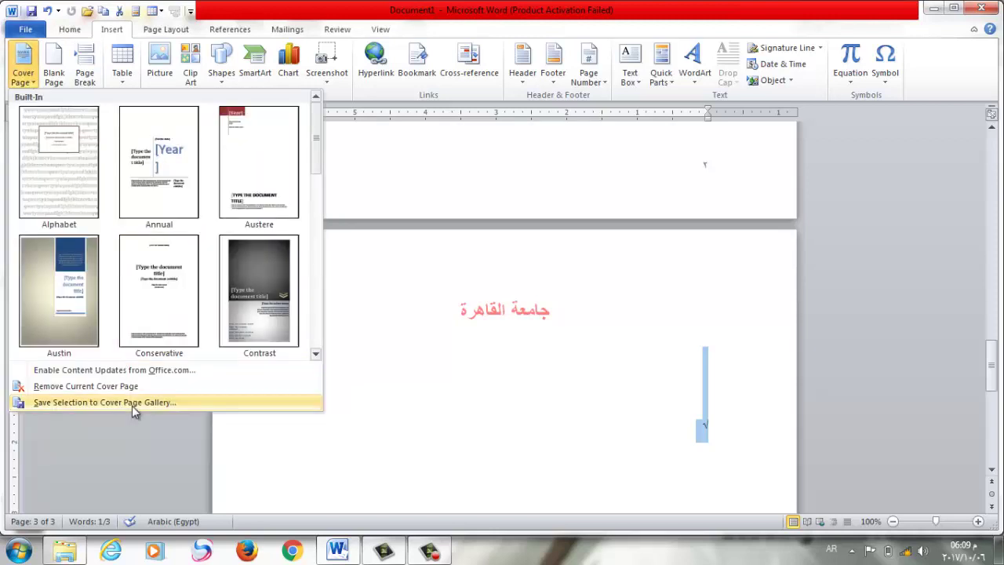
left_click(132, 405)
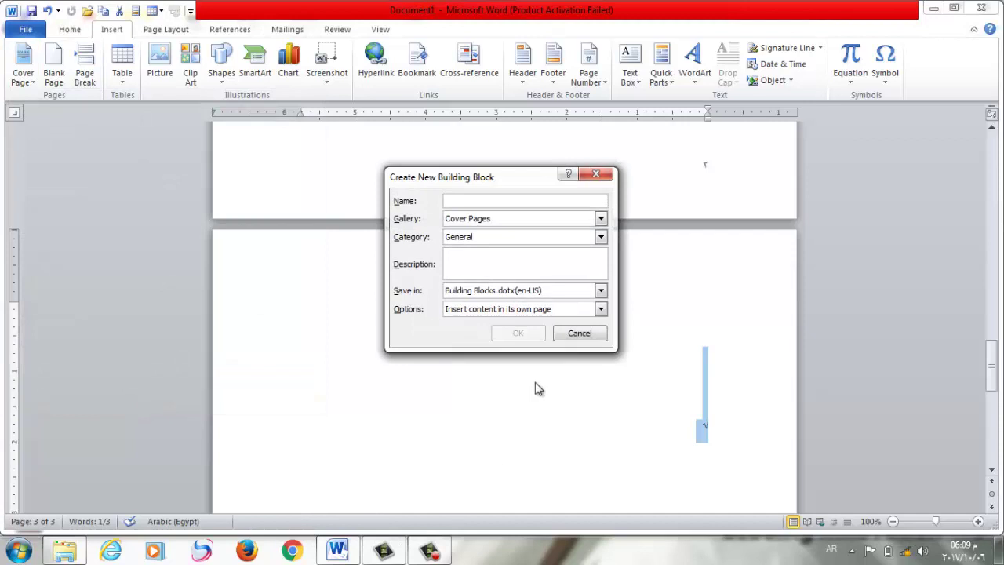
left_click(587, 330)
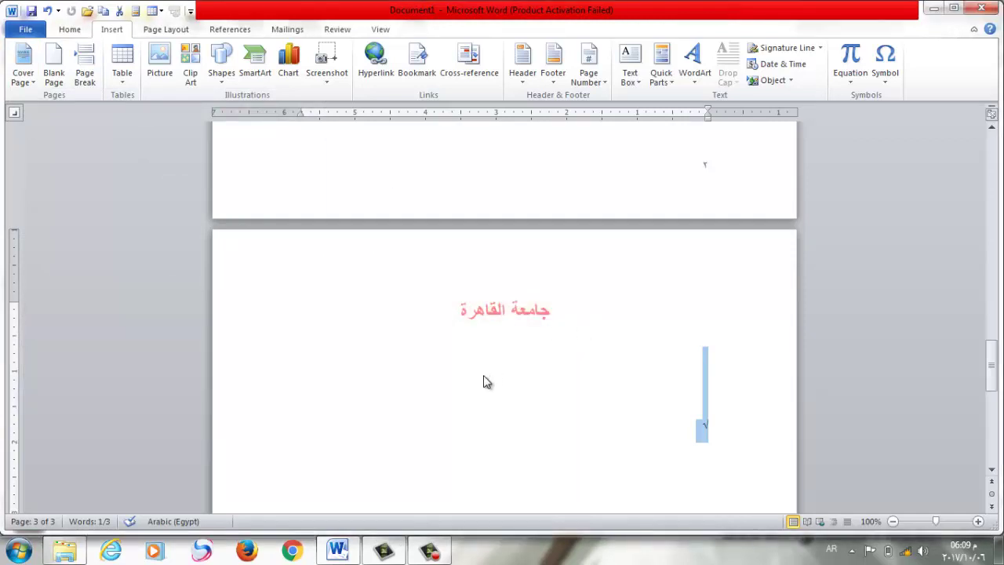
left_click(380, 29)
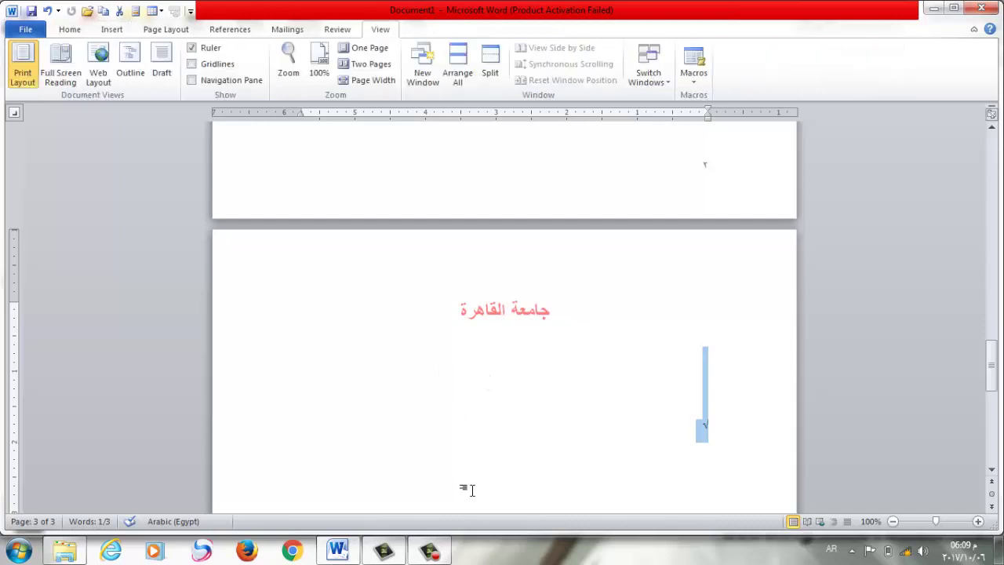